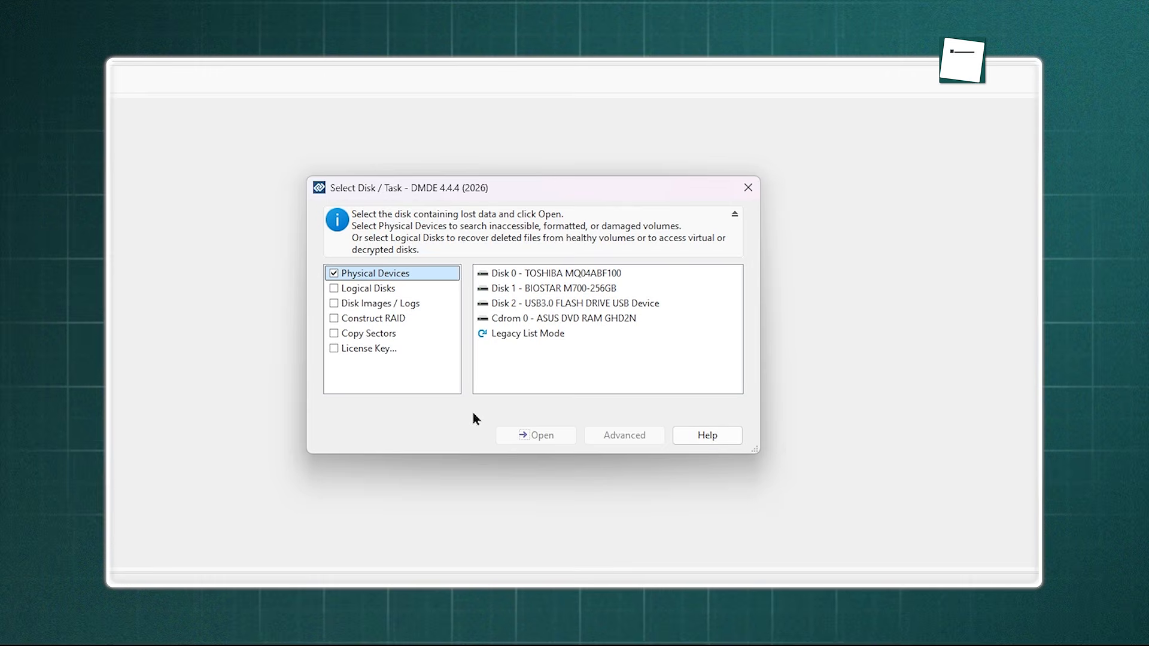
# Step: Open physical Disk 2, the USB3.0 FLASH DRIVE, and select its SOFT-CORNER primary partition
pyautogui.click(557, 304)
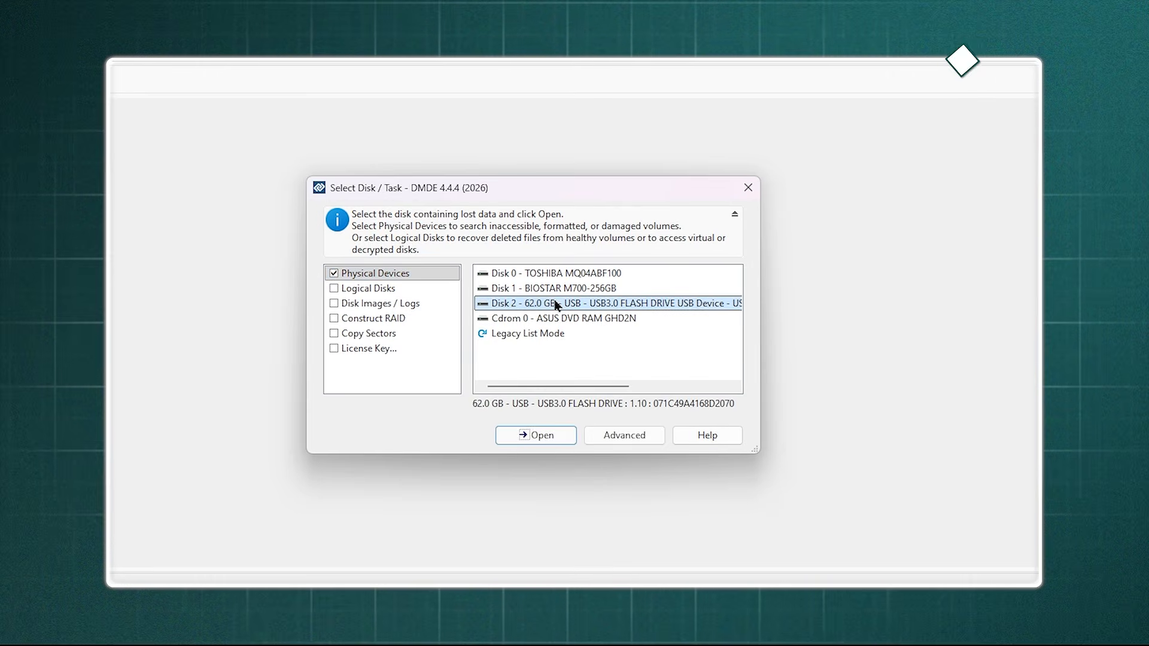
pyautogui.click(556, 433)
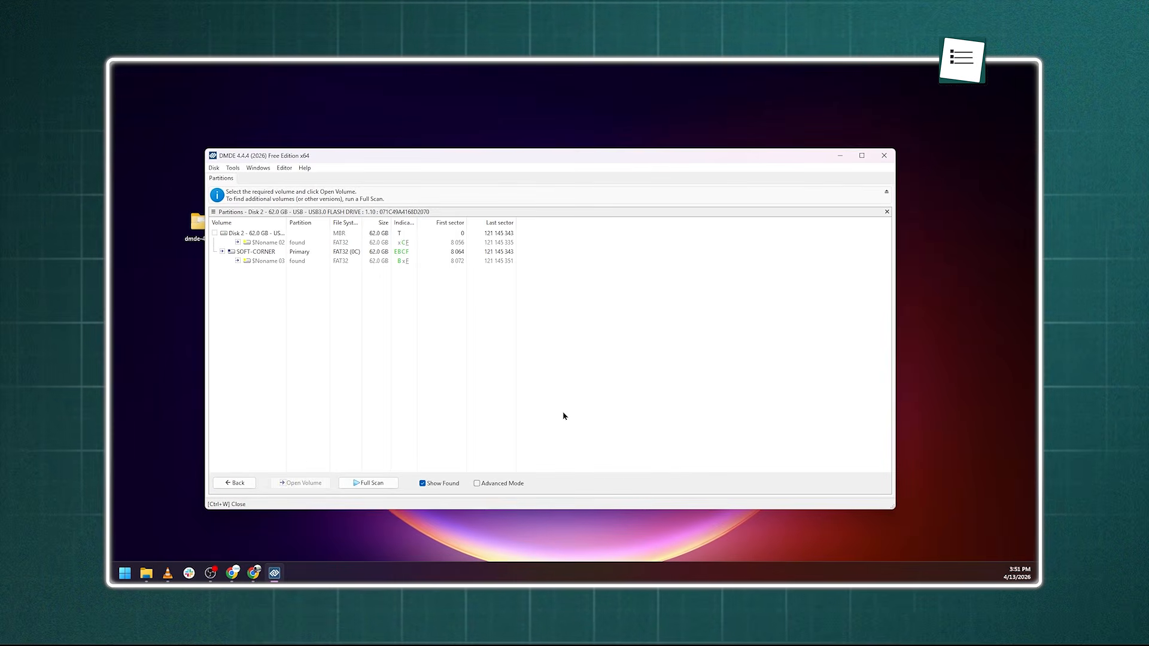
pyautogui.click(255, 251)
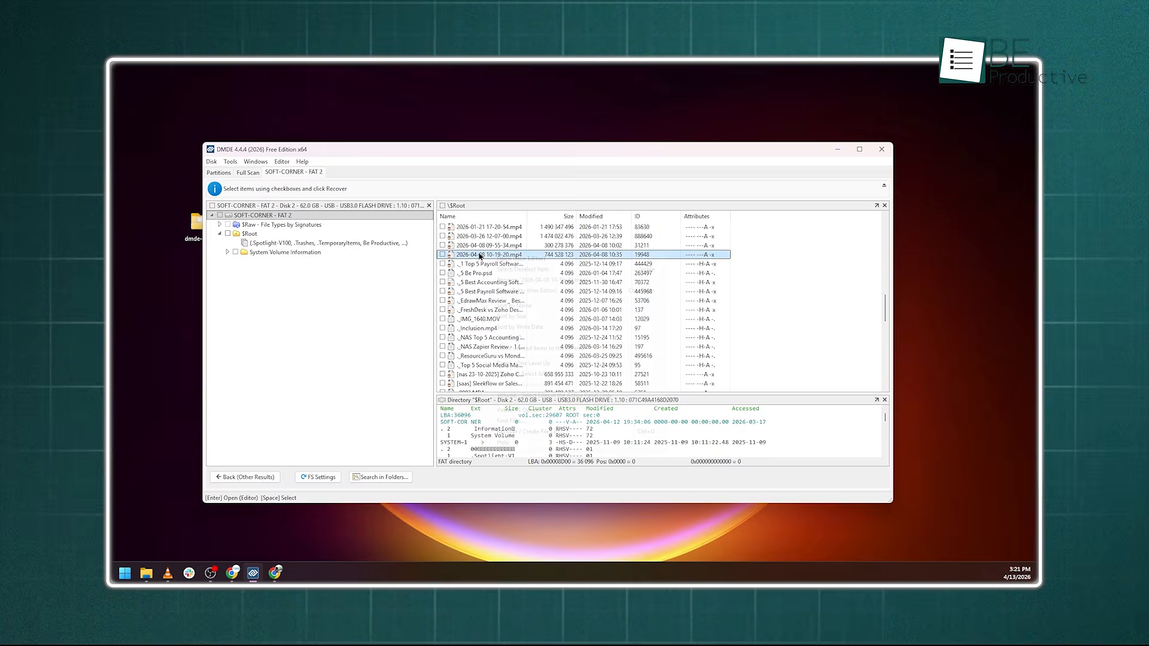
pyautogui.rightClick(479, 255)
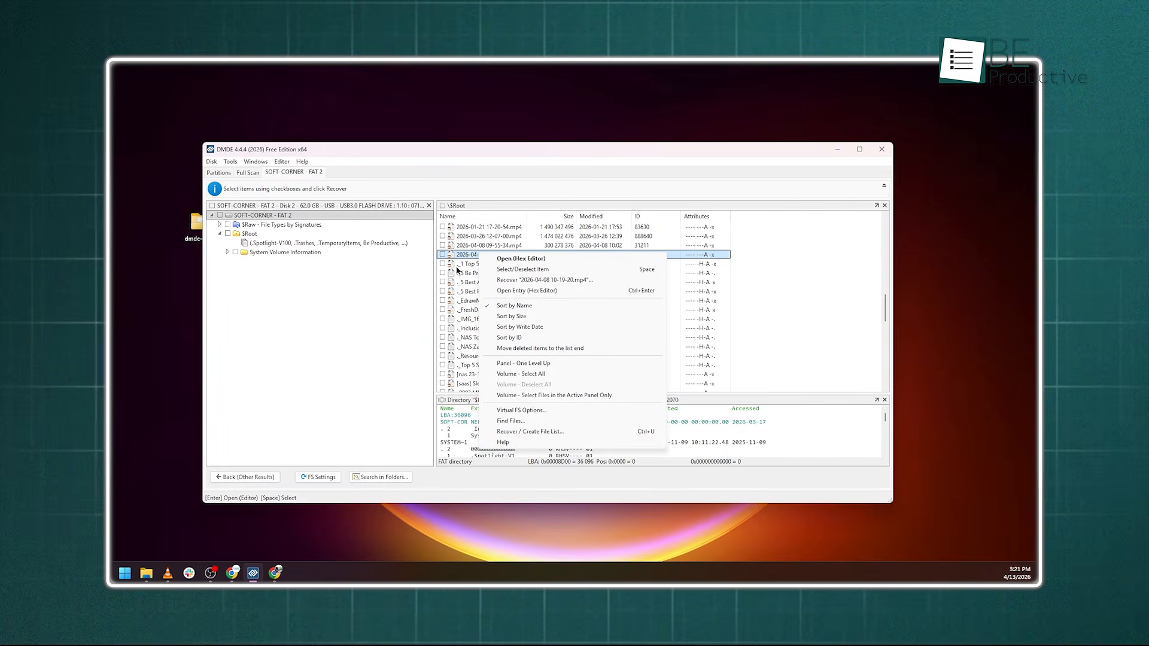
pyautogui.click(526, 279)
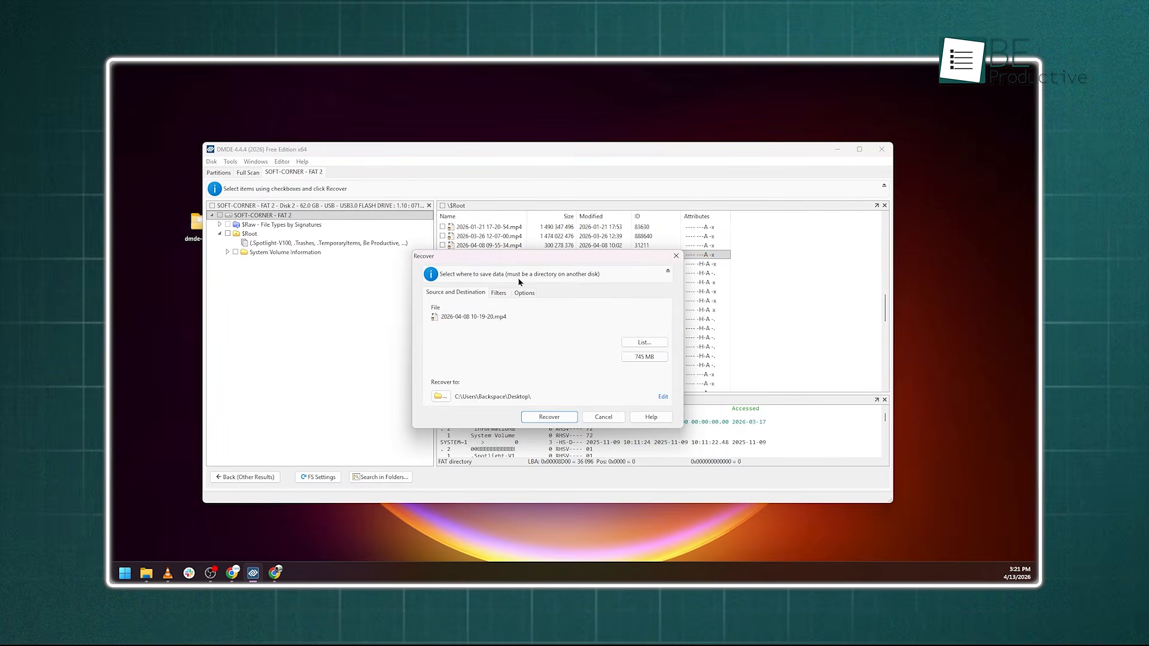
pyautogui.click(441, 397)
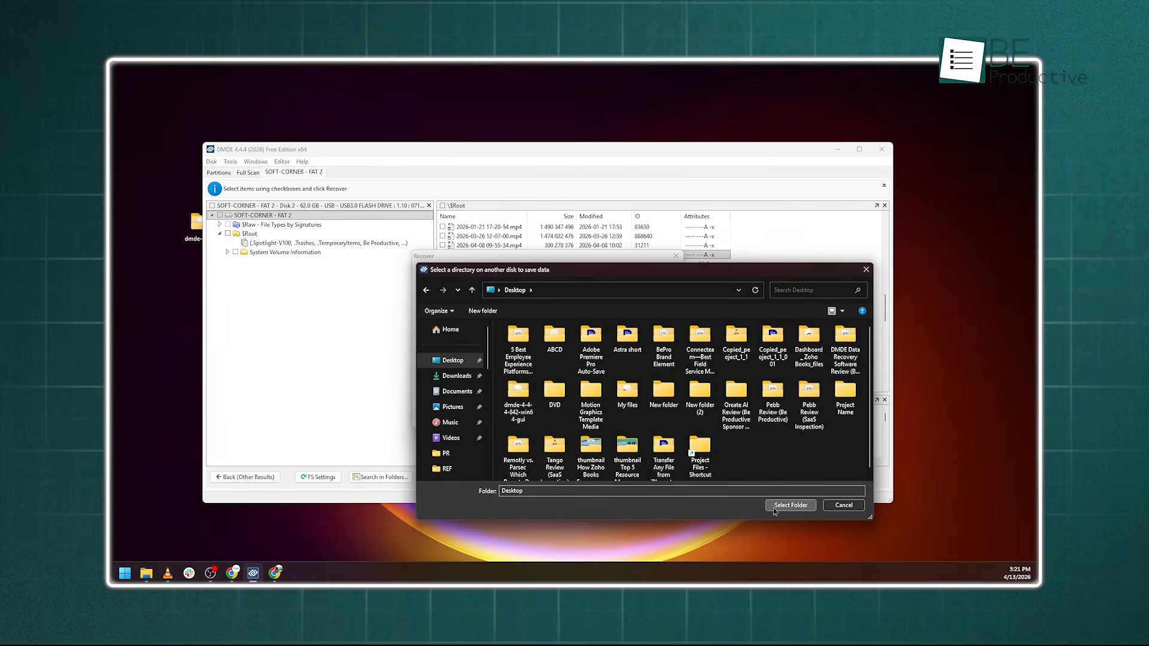
pyautogui.click(774, 507)
pyautogui.click(548, 417)
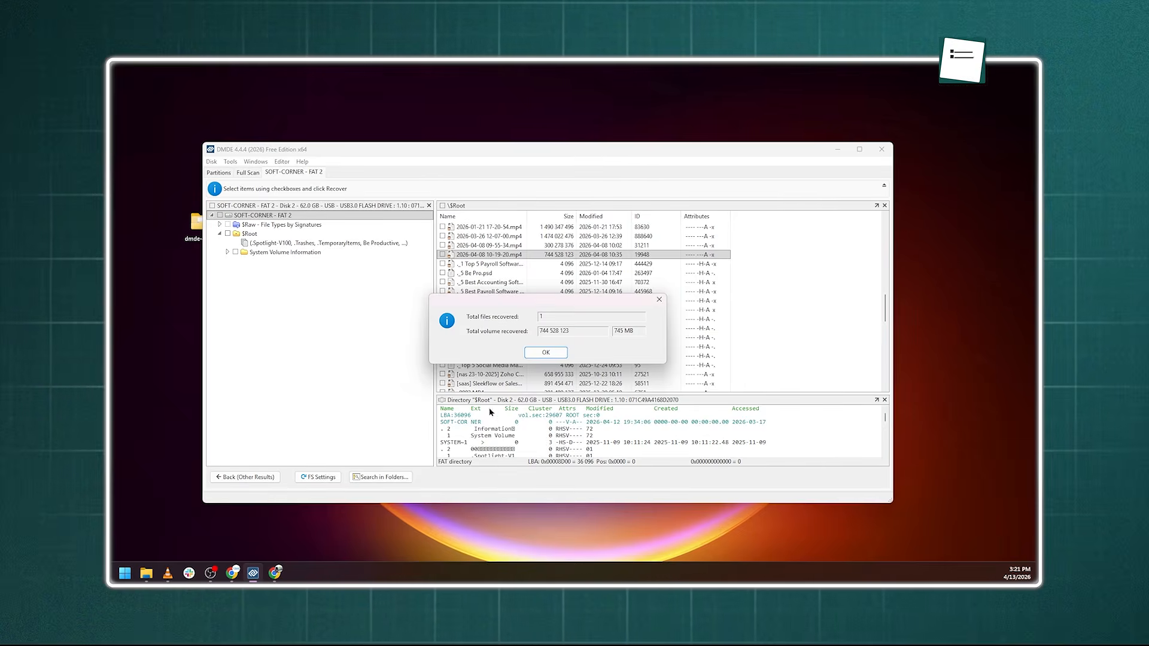
pyautogui.click(545, 352)
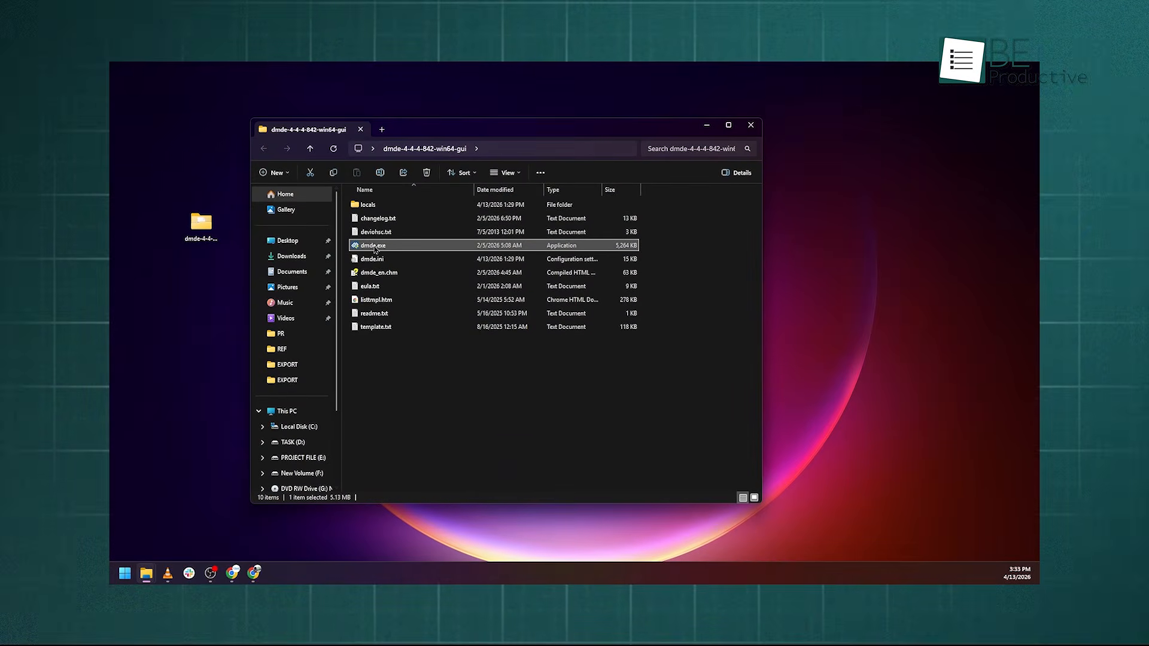
# Step: Run dmde.exe from the dmde-4-4-4-842-win64-gui folder as administrator and bring up the disk selection dialog
pyautogui.rightClick(376, 249)
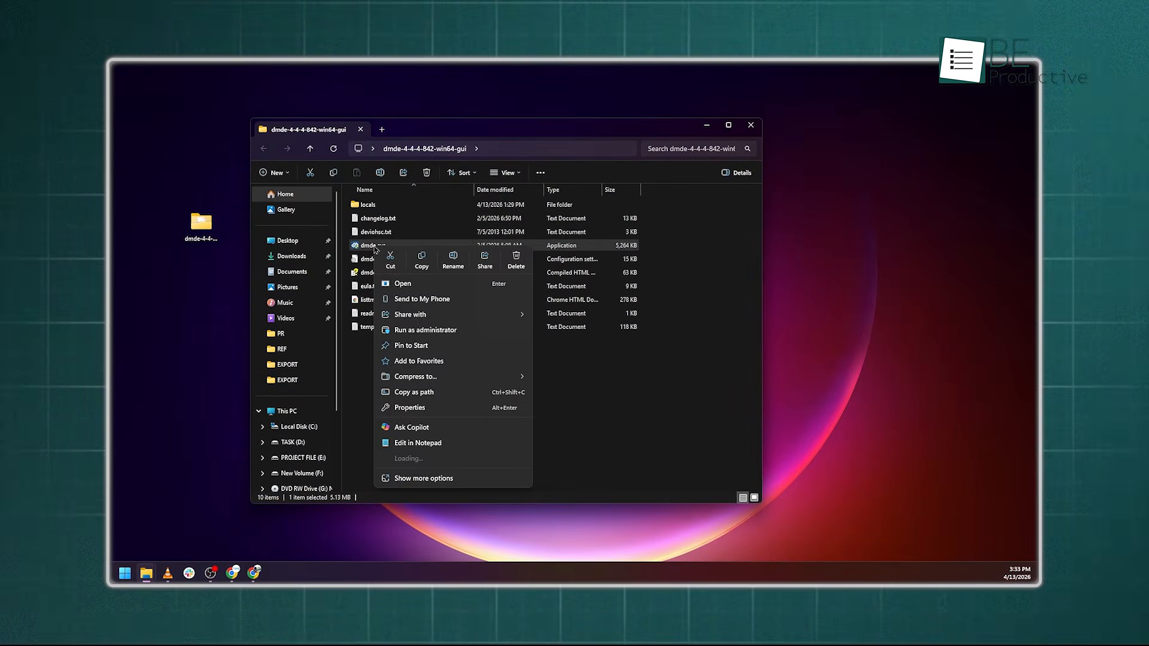
pyautogui.click(421, 330)
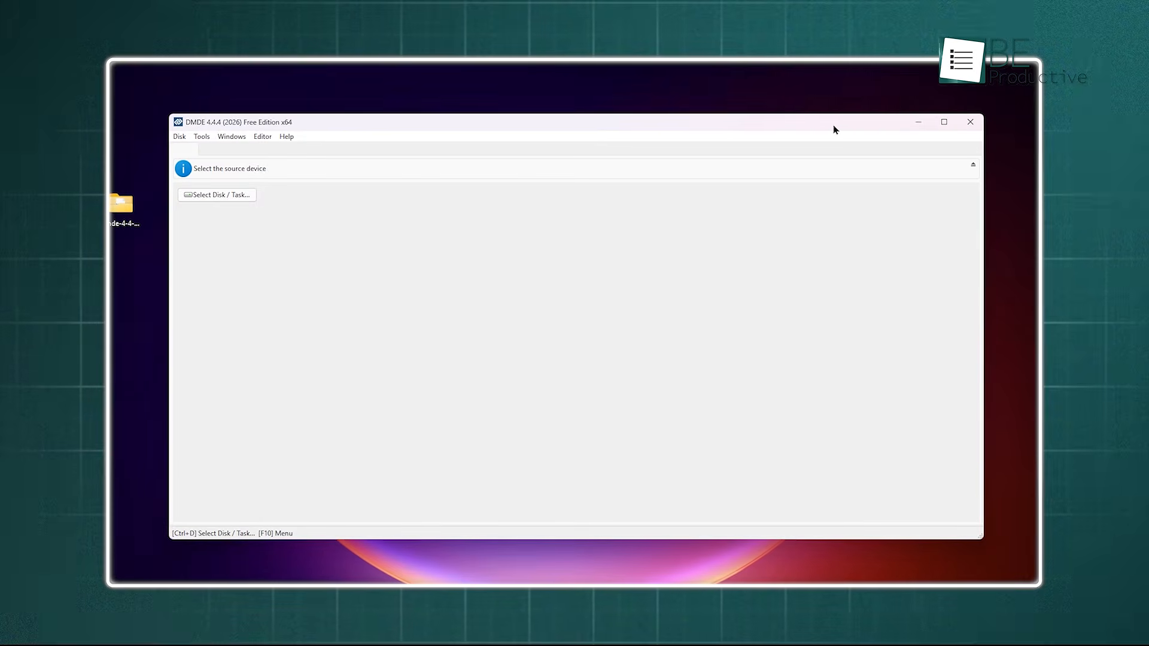
pyautogui.moveTo(834, 128); pyautogui.dragTo(821, 116)
pyautogui.click(225, 186)
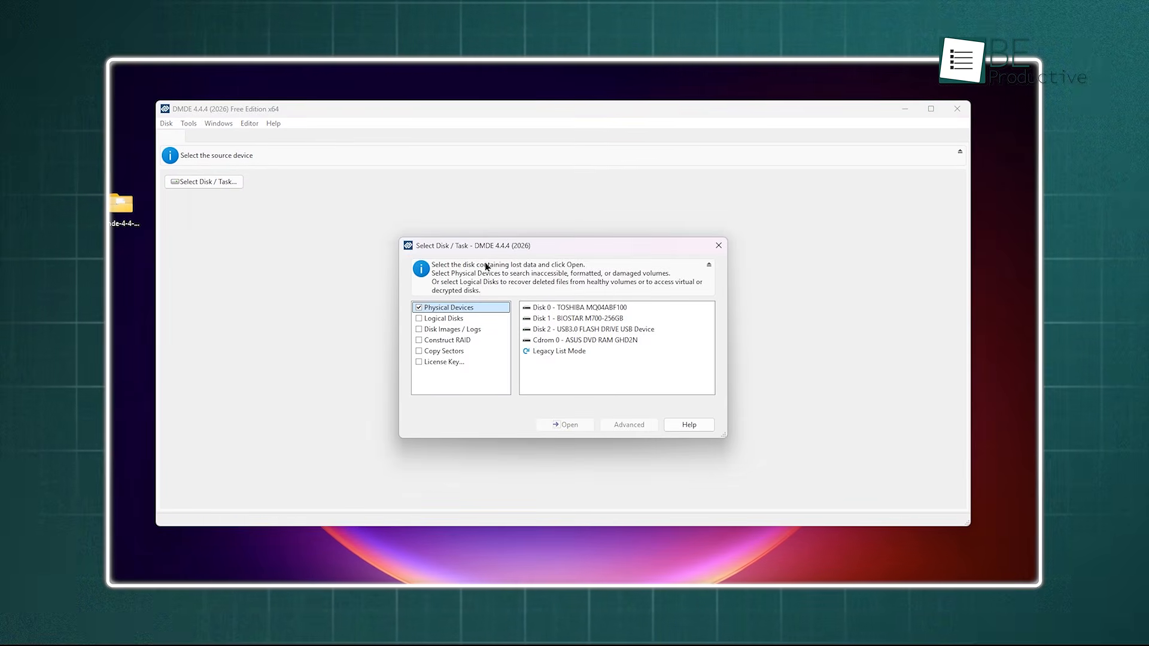
# Step: Reposition the Select Disk / Task dialog and enlarge it
pyautogui.moveTo(495, 251); pyautogui.dragTo(436, 221)
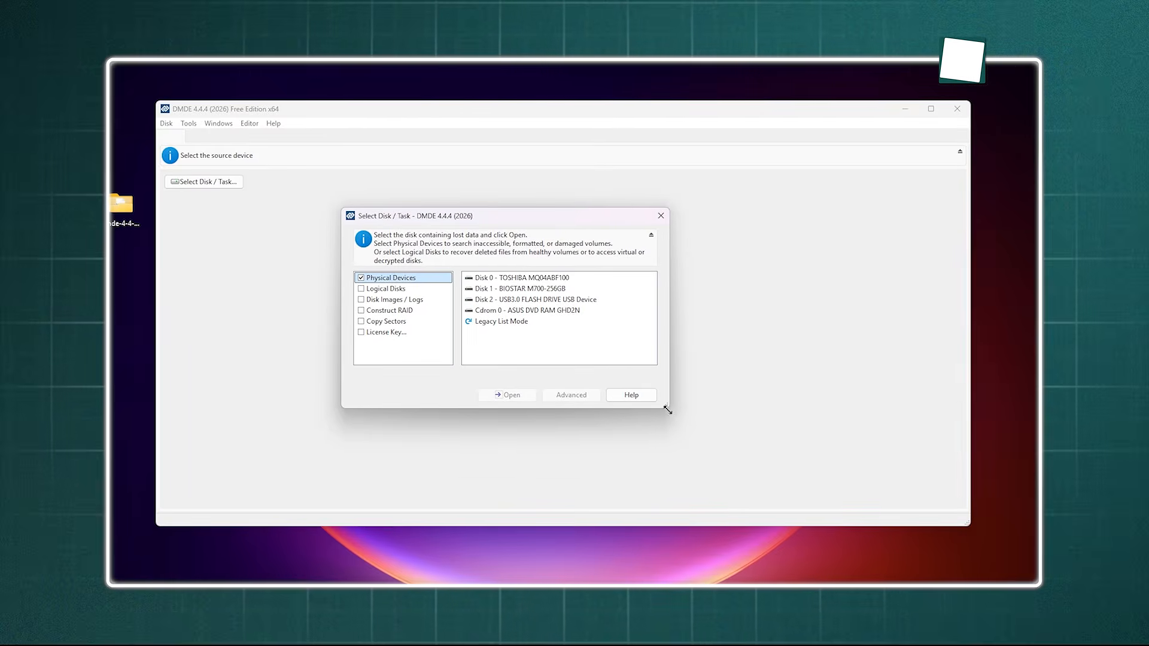
pyautogui.moveTo(667, 410); pyautogui.dragTo(784, 474)
pyautogui.moveTo(659, 223); pyautogui.dragTo(658, 202)
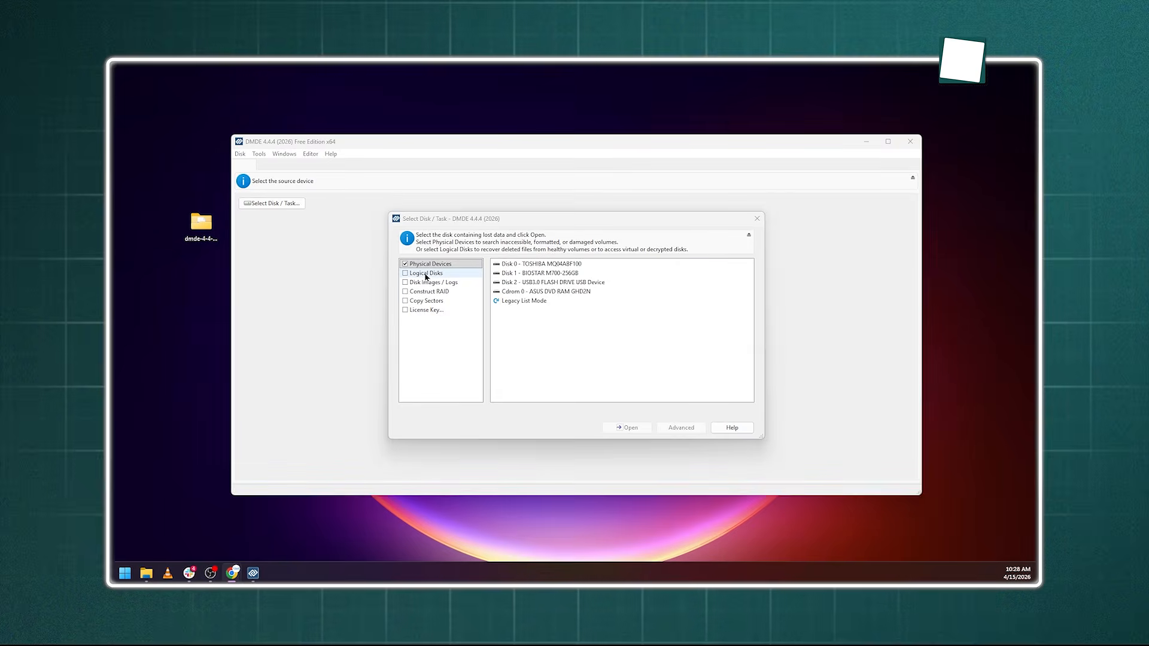
# Step: View the logical disks, return to the physical devices, and open Disk 2, the USB3.0 FLASH DRIVE
pyautogui.click(386, 265)
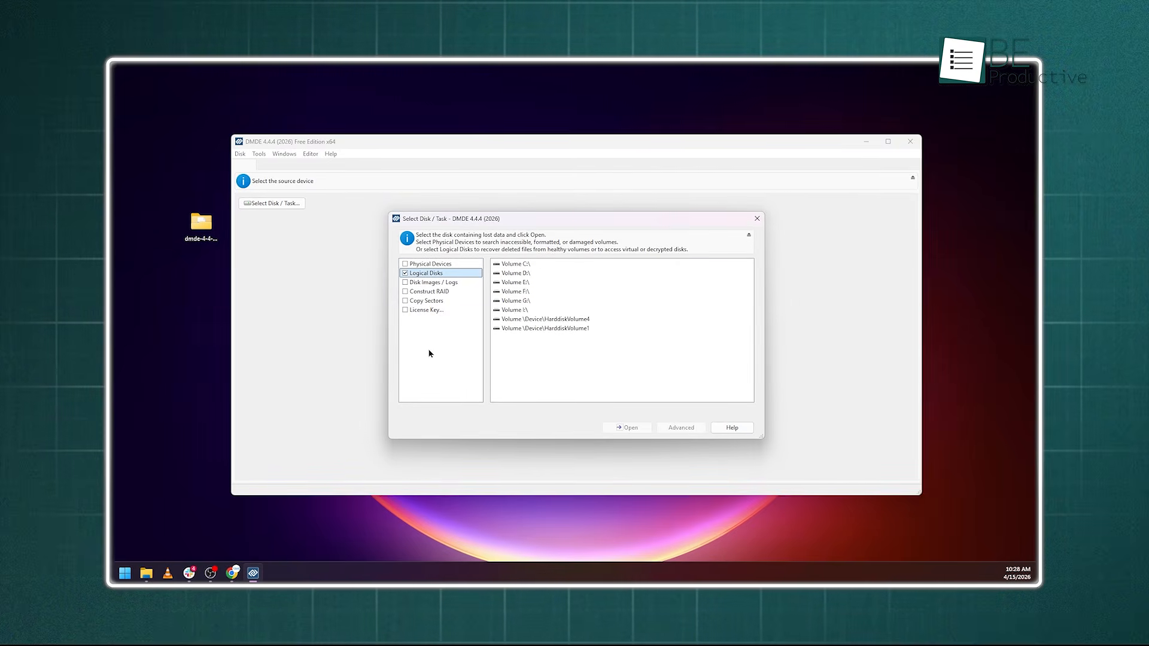
pyautogui.click(430, 264)
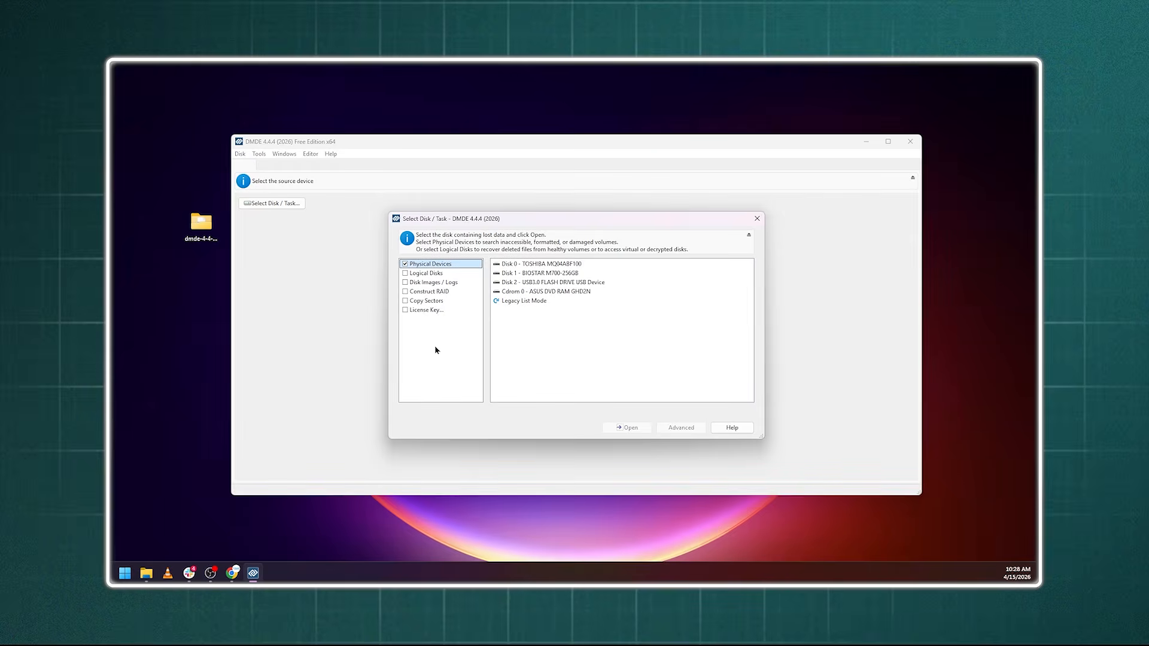
pyautogui.click(551, 283)
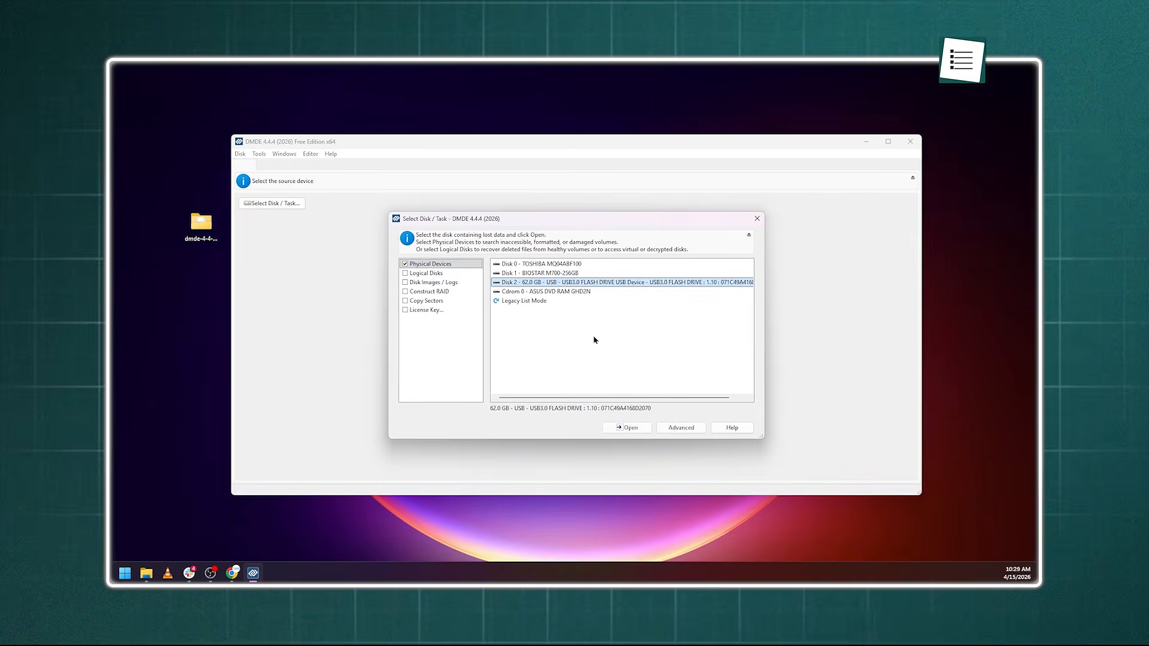
pyautogui.click(641, 429)
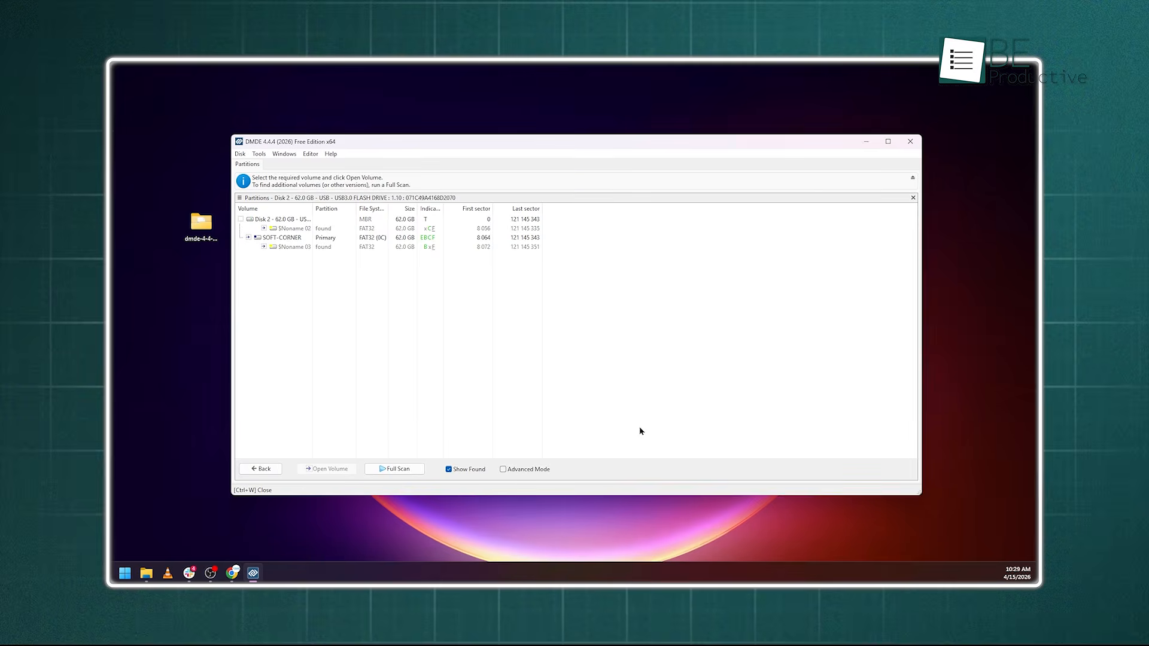
# Step: Open the SOFT-CORNER volume and start a full volume scan with raw search included
pyautogui.doubleClick(334, 247)
pyautogui.click(363, 470)
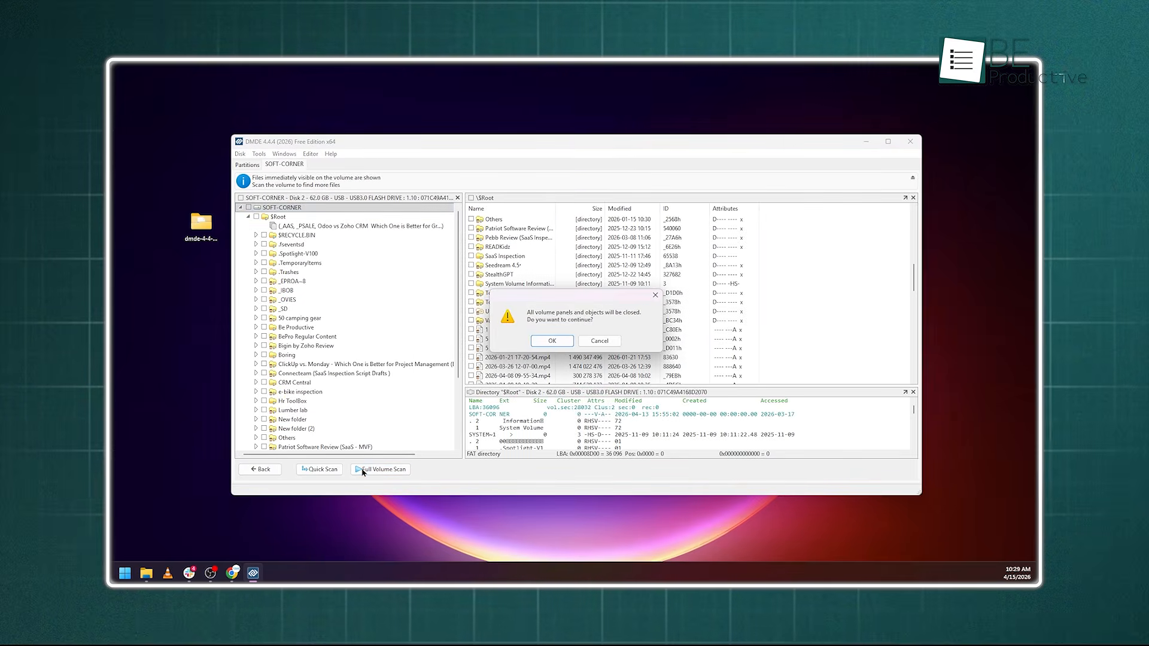
pyautogui.click(553, 341)
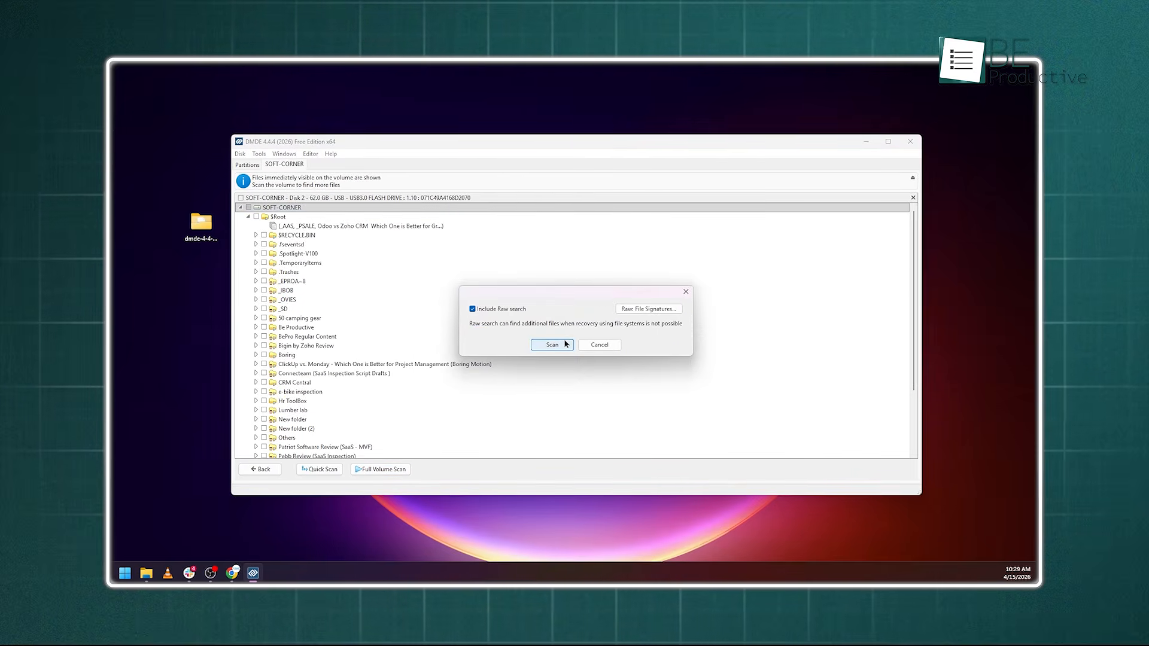
pyautogui.click(565, 344)
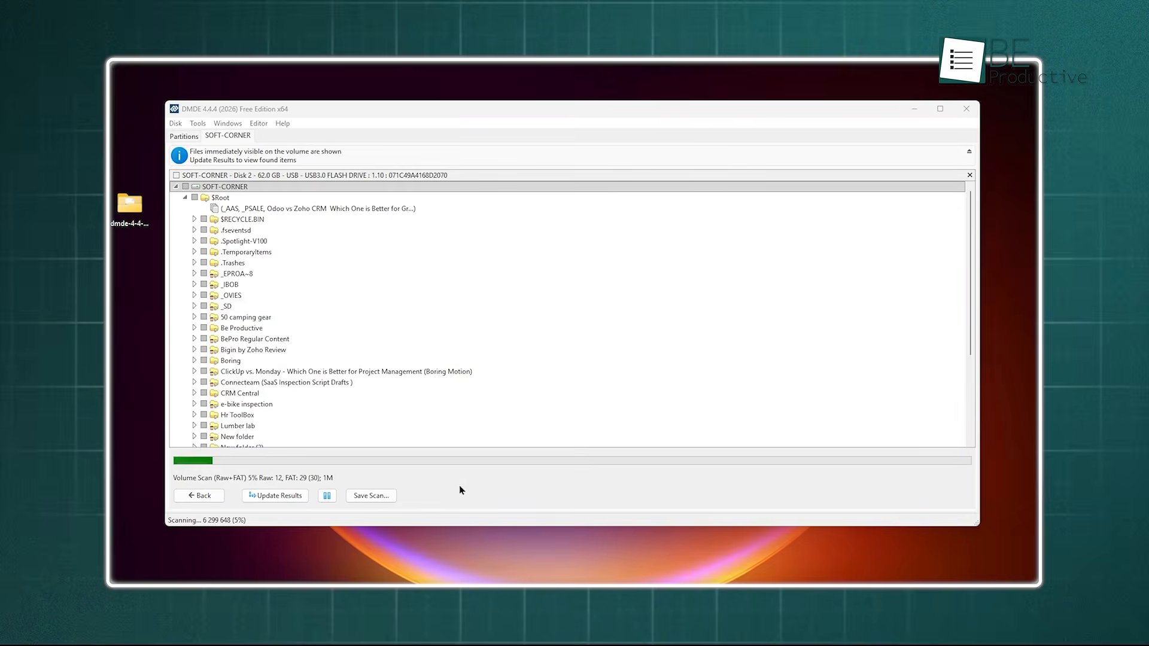
# Step: Save the scan log as fullscan.log on the Desktop and decline automatic log updates
pyautogui.click(422, 473)
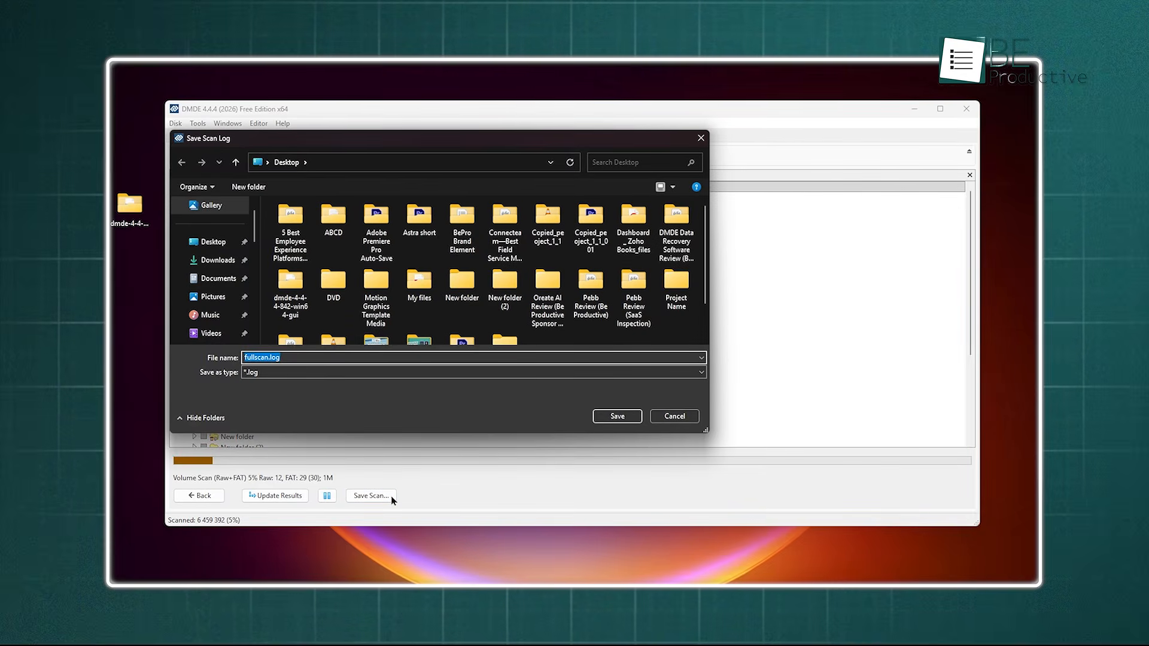
pyautogui.click(617, 416)
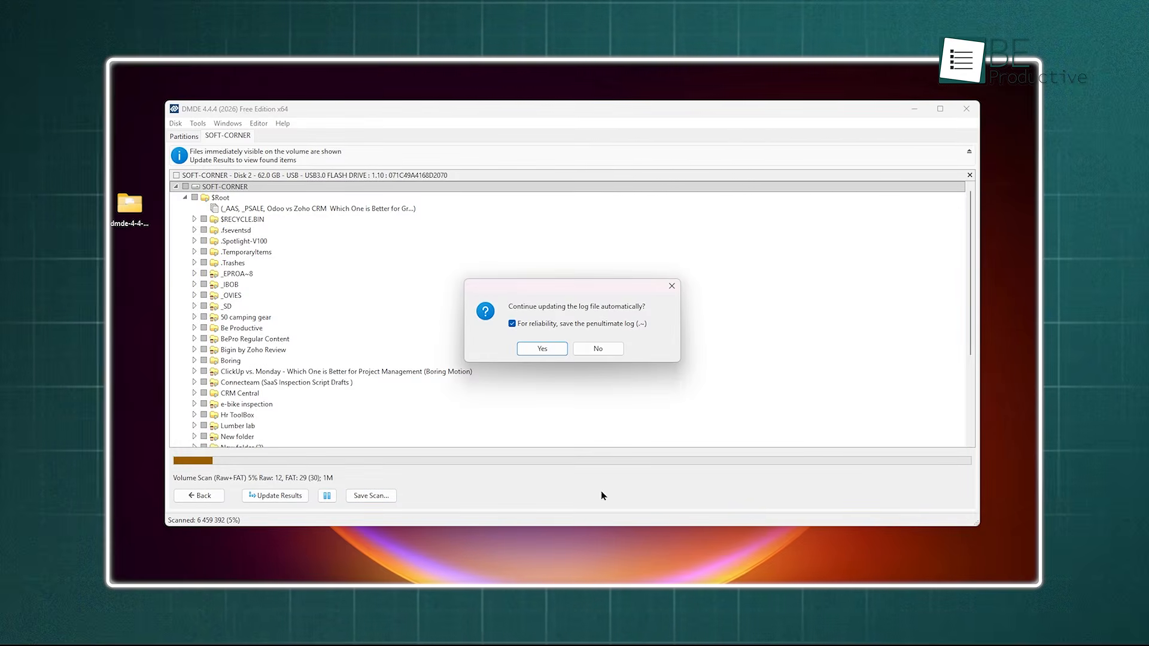
pyautogui.click(598, 348)
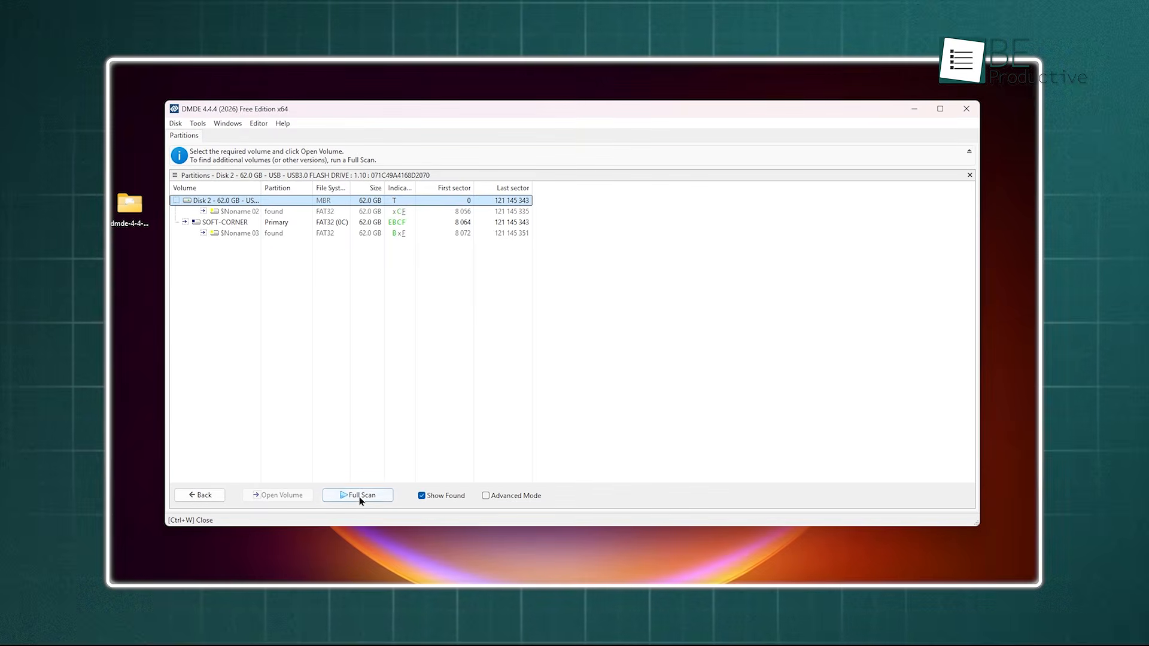
# Step: Start a full scan of Disk 2 by loading the saved fullscan.log from the Desktop
pyautogui.click(359, 495)
pyautogui.click(545, 401)
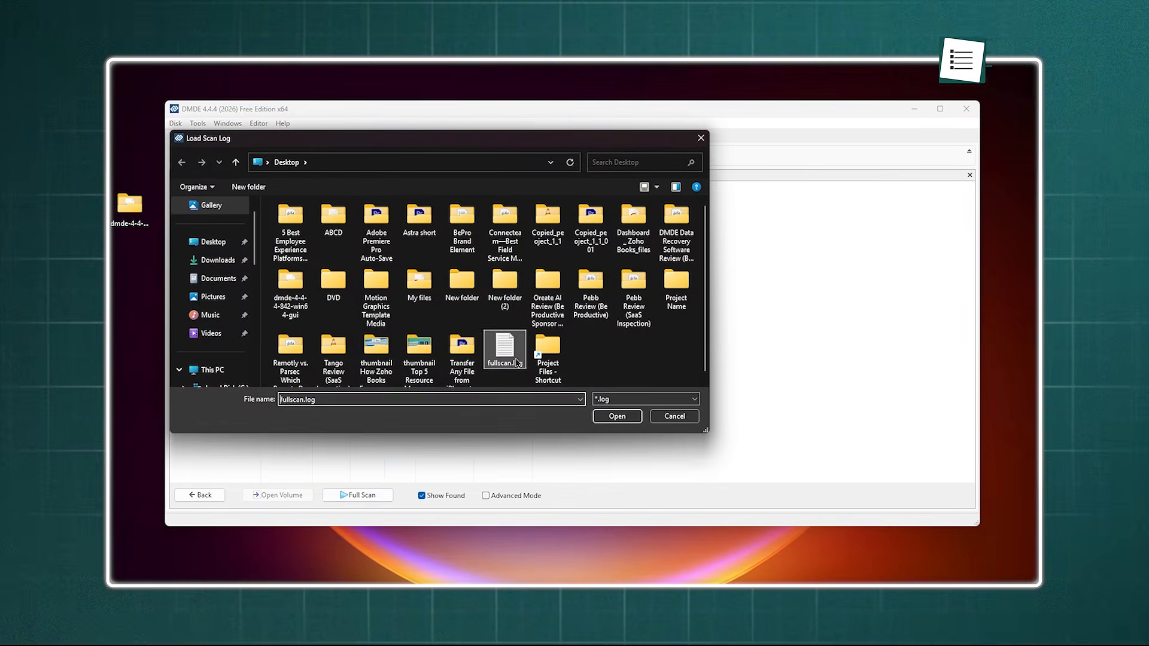
pyautogui.click(516, 360)
pyautogui.click(600, 420)
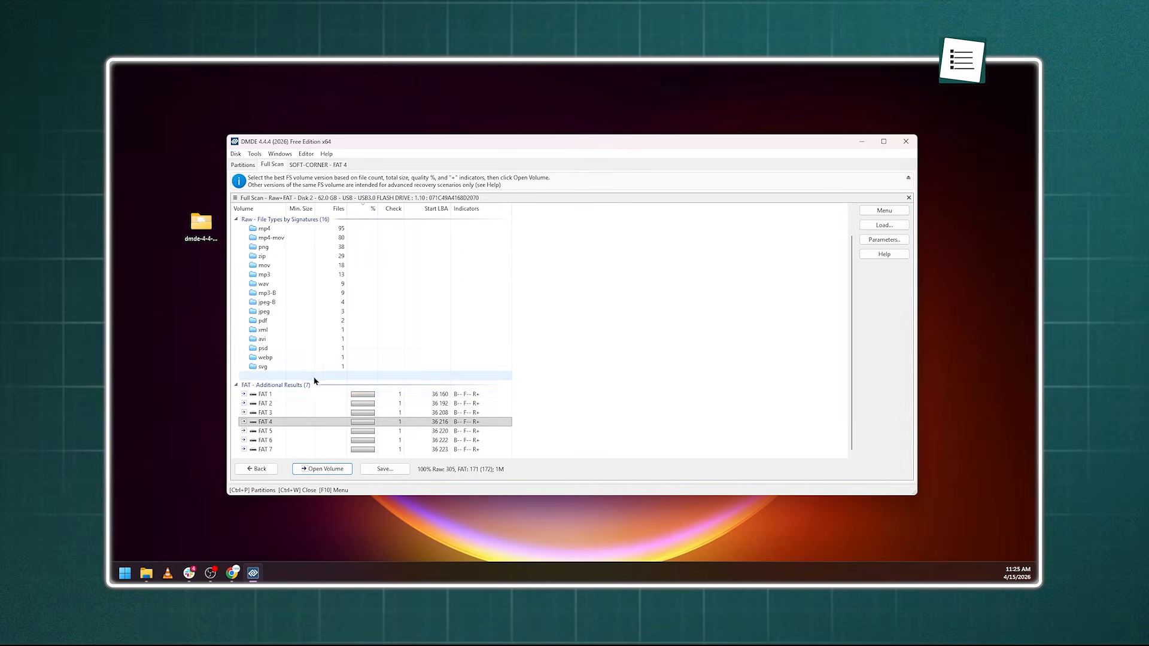
# Step: Open the FAT 1 volume from the additional FAT results, closing the currently opened volume, and browse its root files
pyautogui.click(316, 393)
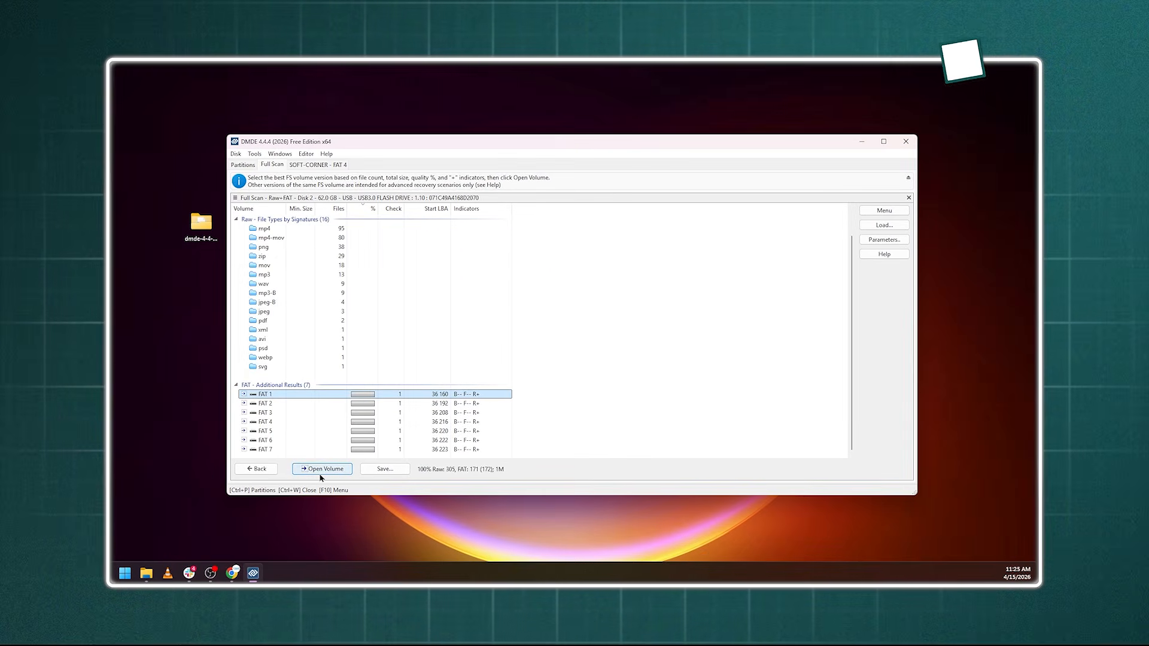
pyautogui.click(322, 472)
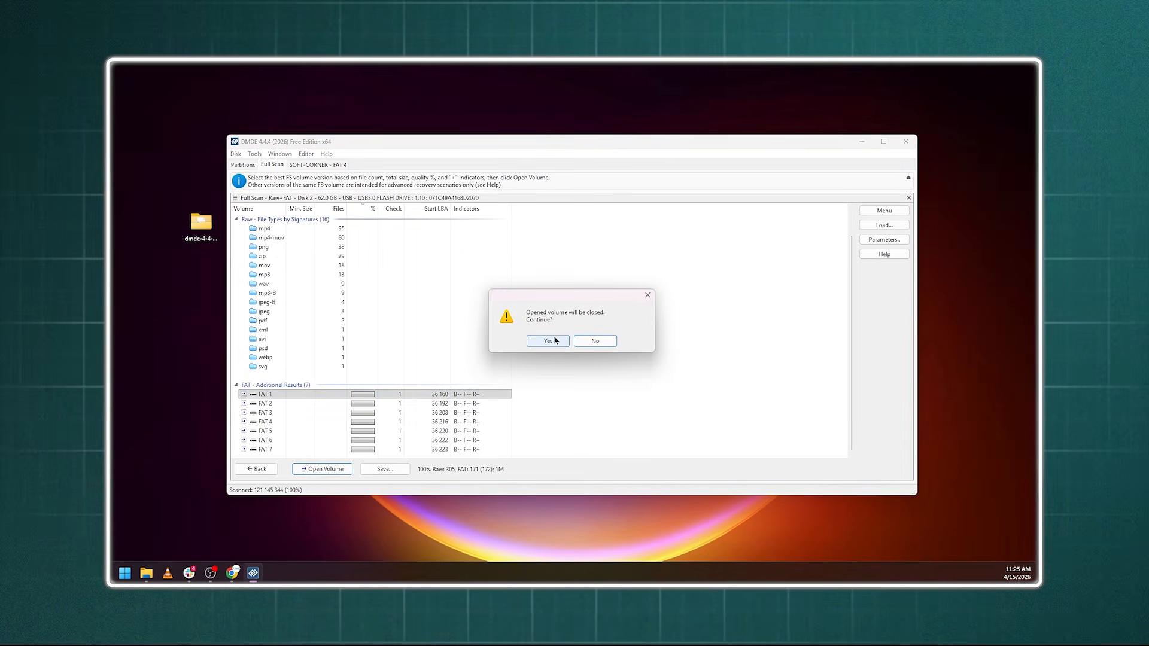
pyautogui.click(548, 340)
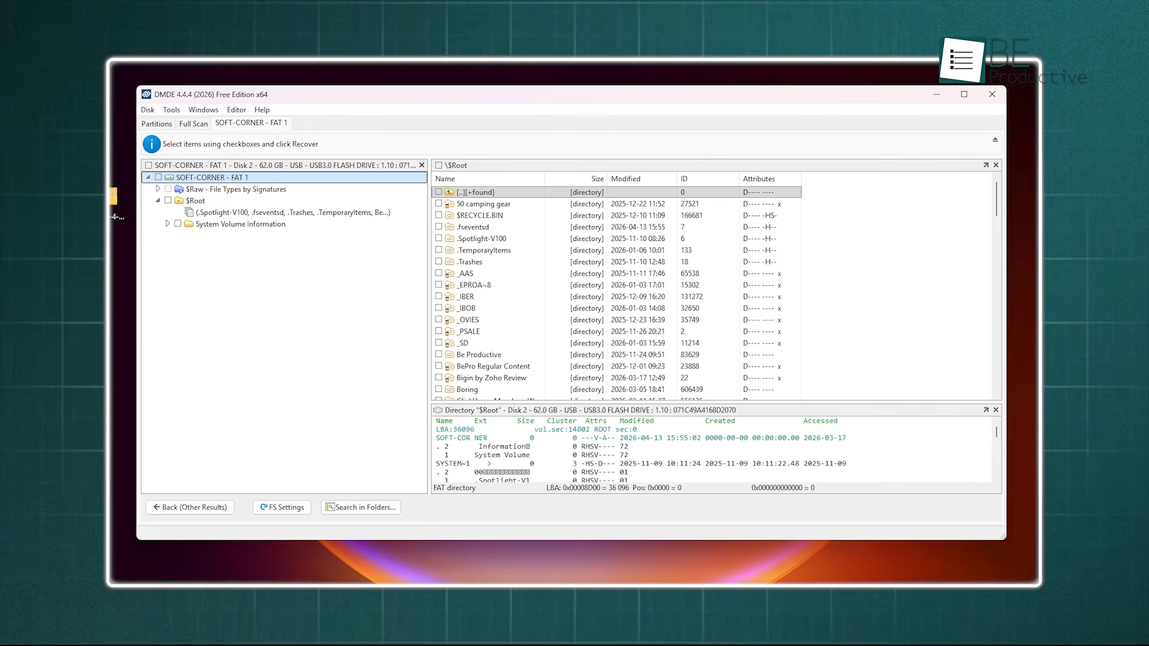
pyautogui.scroll(-10, 608, 319)
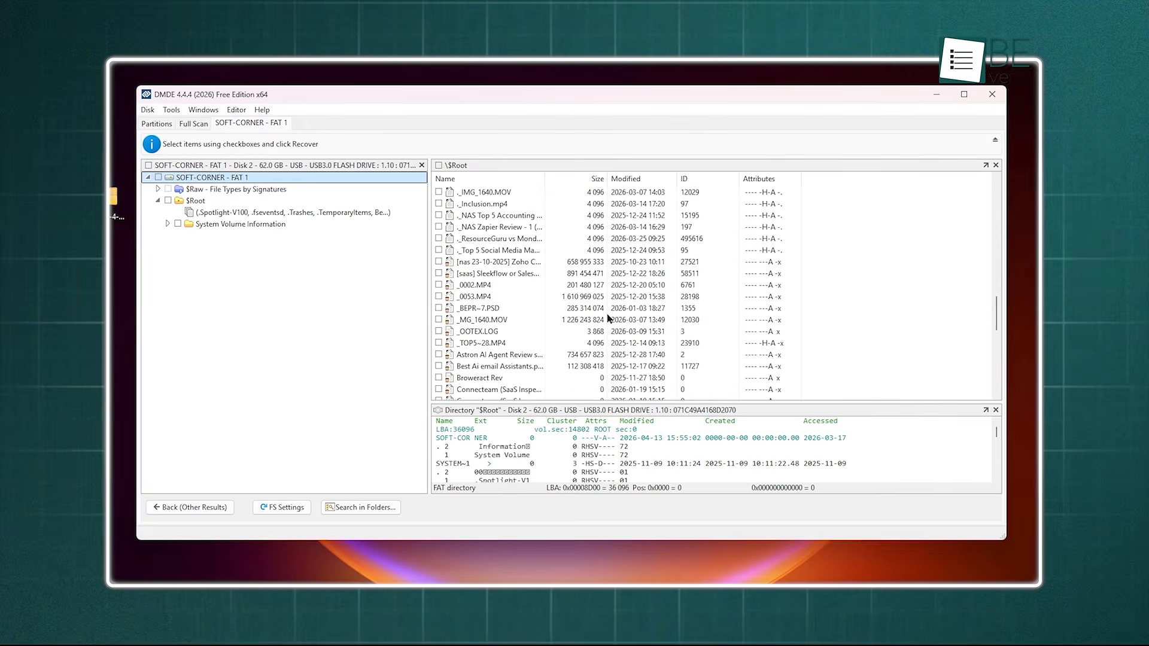
pyautogui.scroll(15, 608, 319)
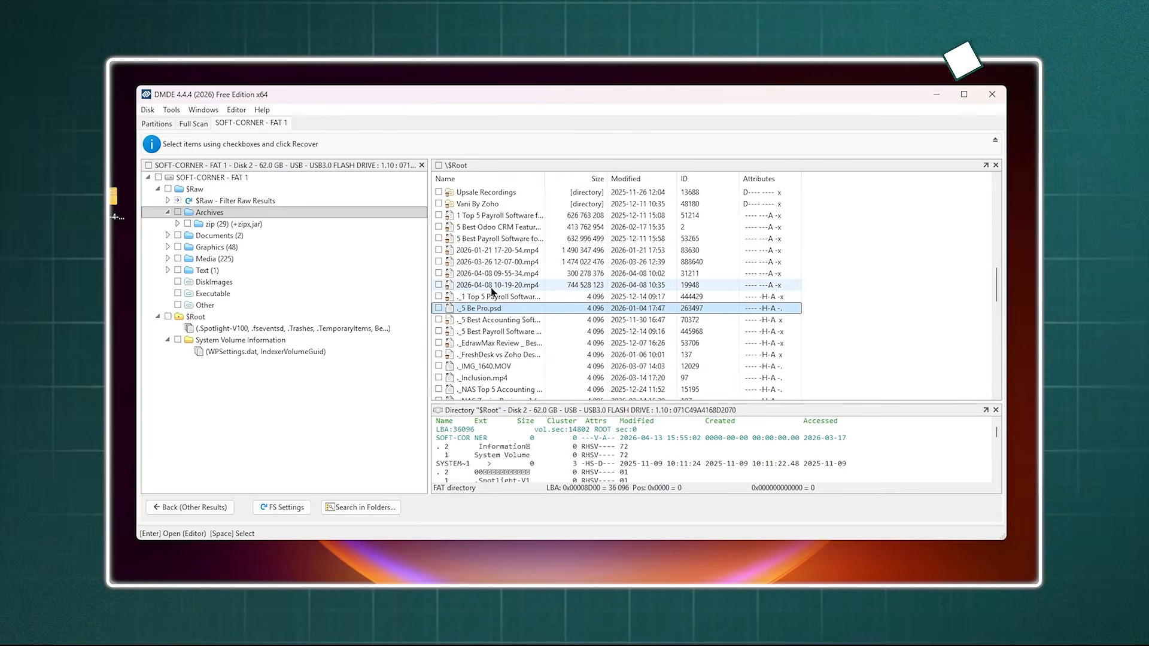
pyautogui.click(490, 286)
pyautogui.rightClick(491, 288)
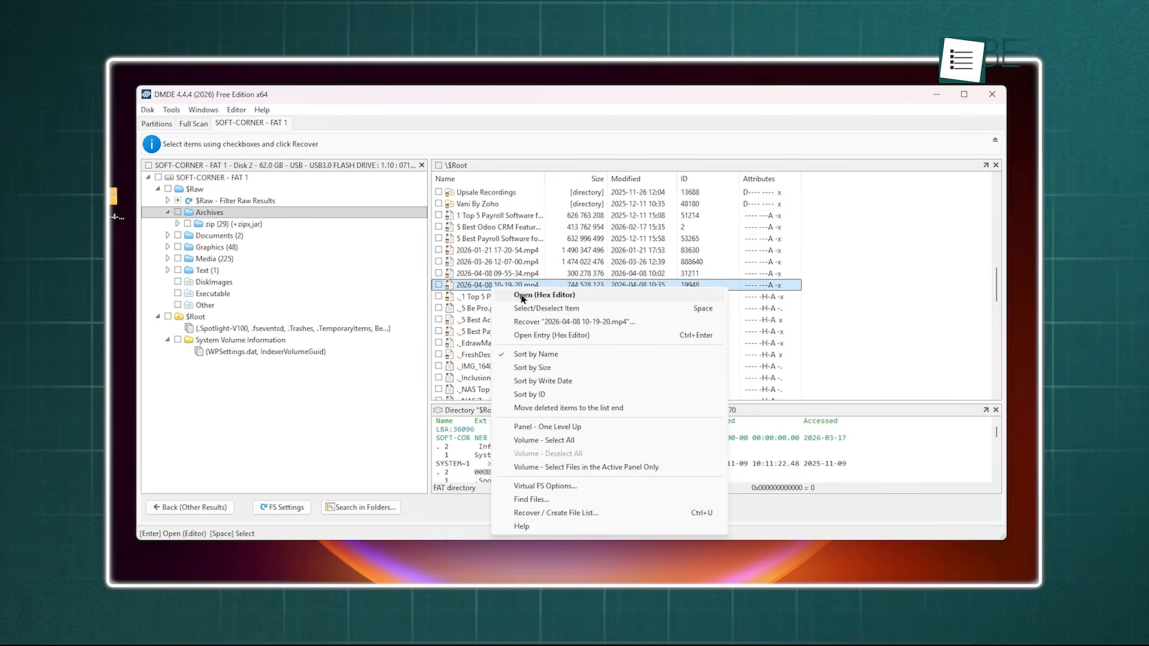
pyautogui.click(580, 322)
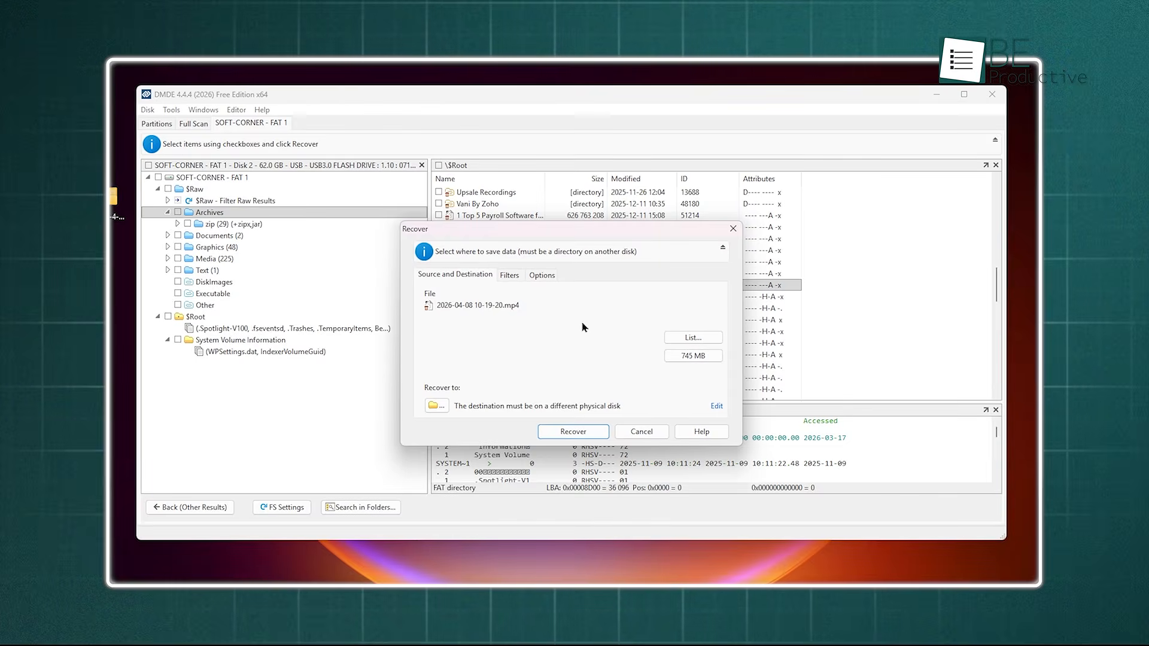
pyautogui.click(436, 406)
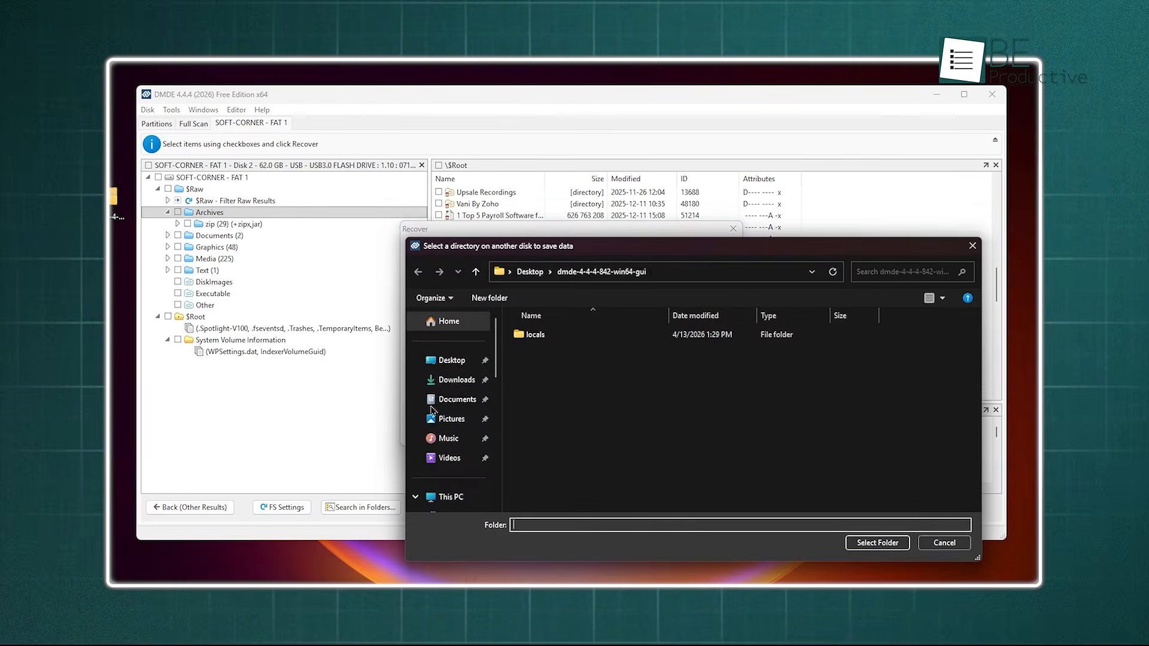
pyautogui.click(450, 360)
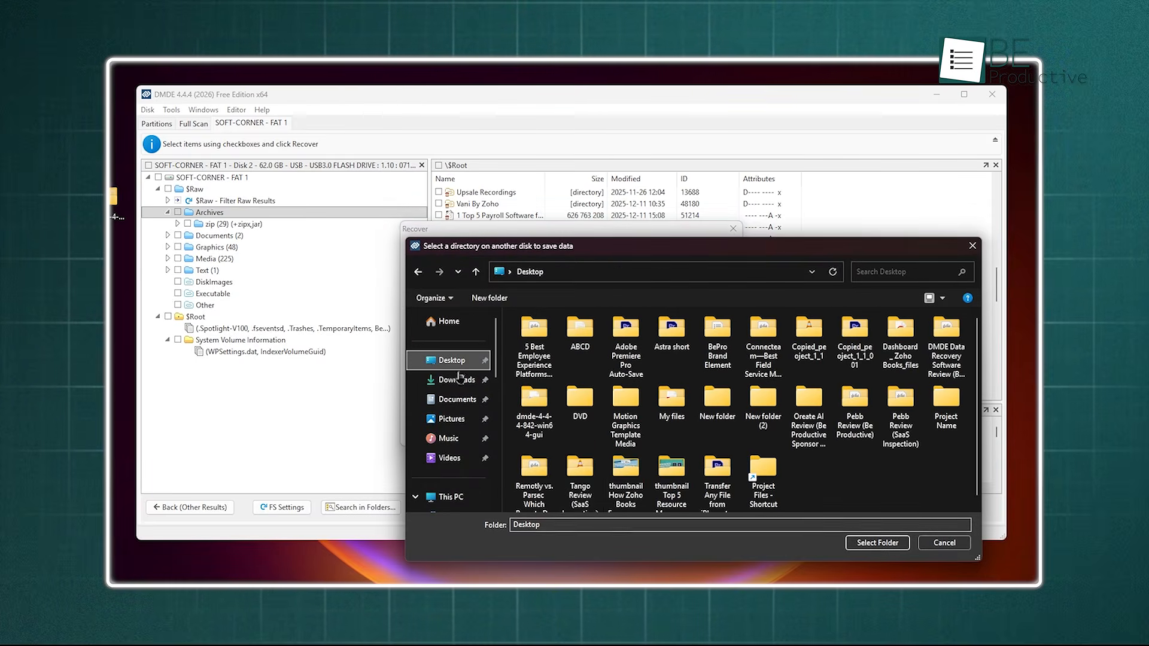
pyautogui.click(892, 544)
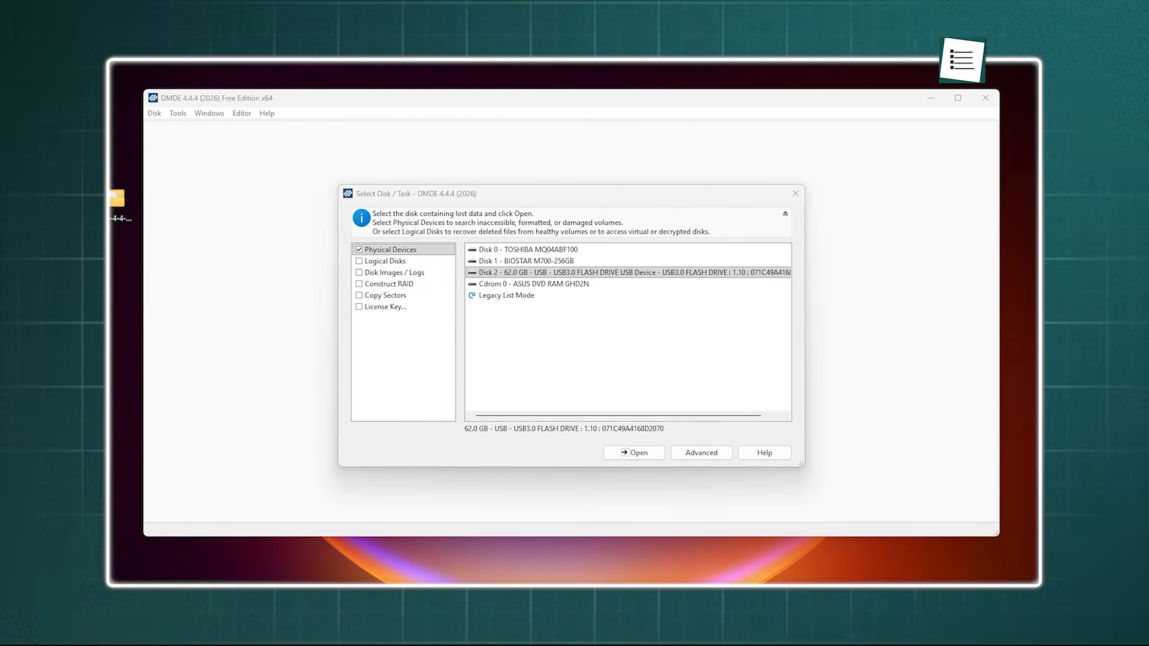
# Step: Start constructing a RAID and add Disk 2, the 62.0 GB USB flash drive, as a member disk
pyautogui.click(366, 284)
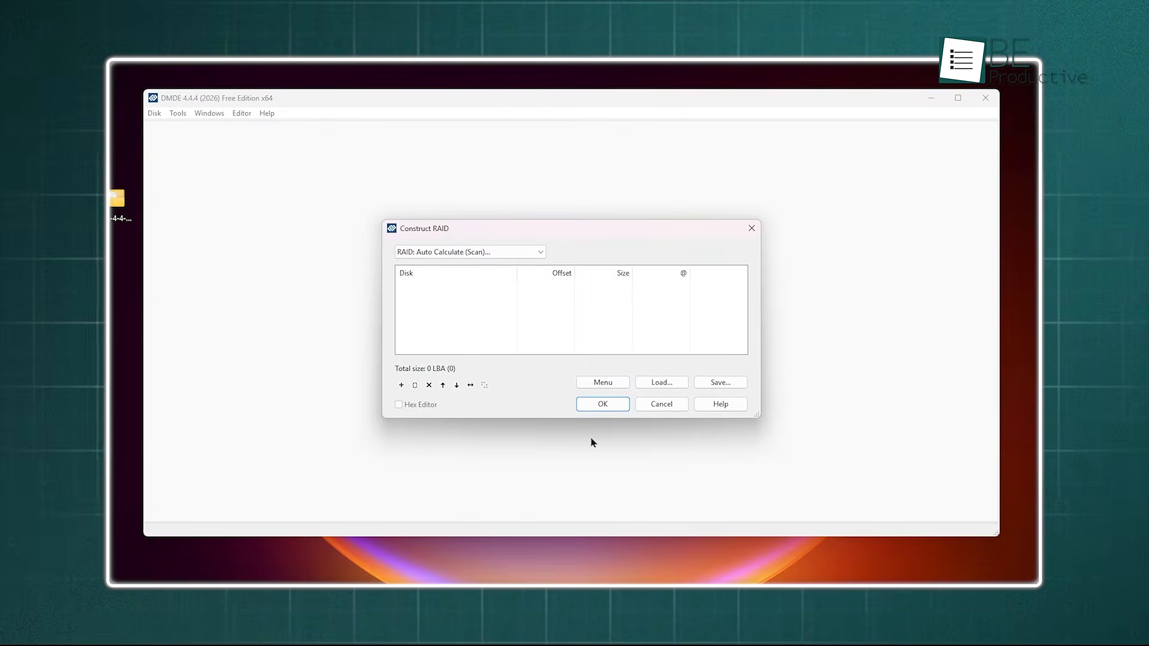
pyautogui.click(661, 440)
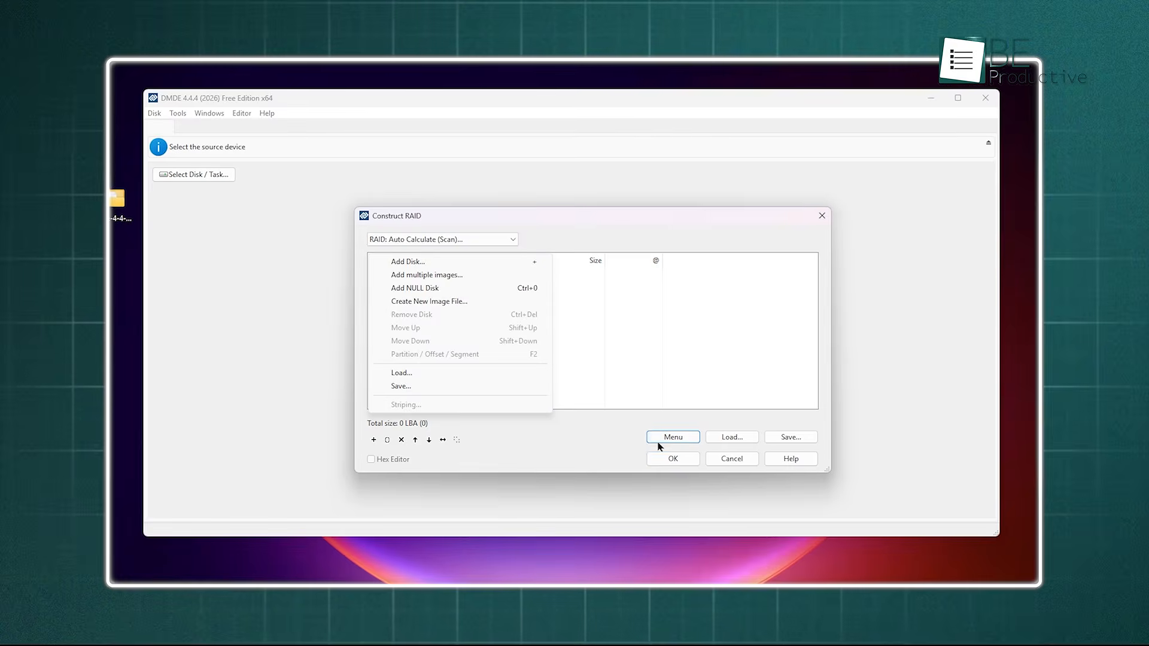
pyautogui.click(496, 262)
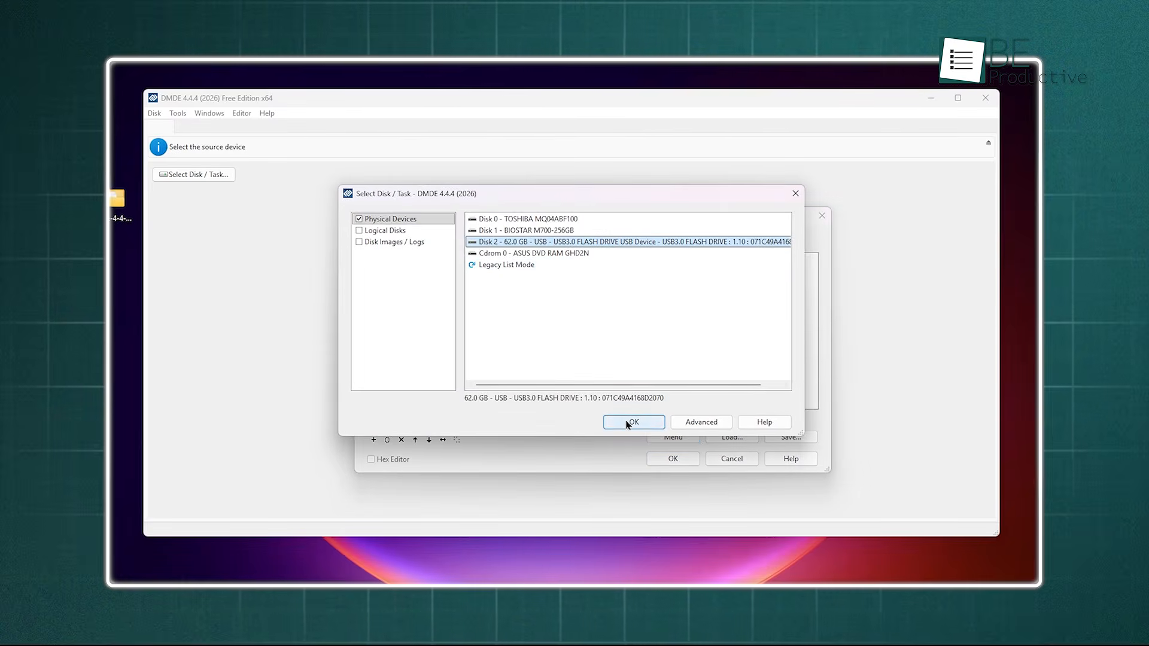
pyautogui.click(633, 422)
# Step: Set the RAID type to Auto Calculate (Scan) and run the calculation for two disks at RAID-0 level
pyautogui.click(510, 243)
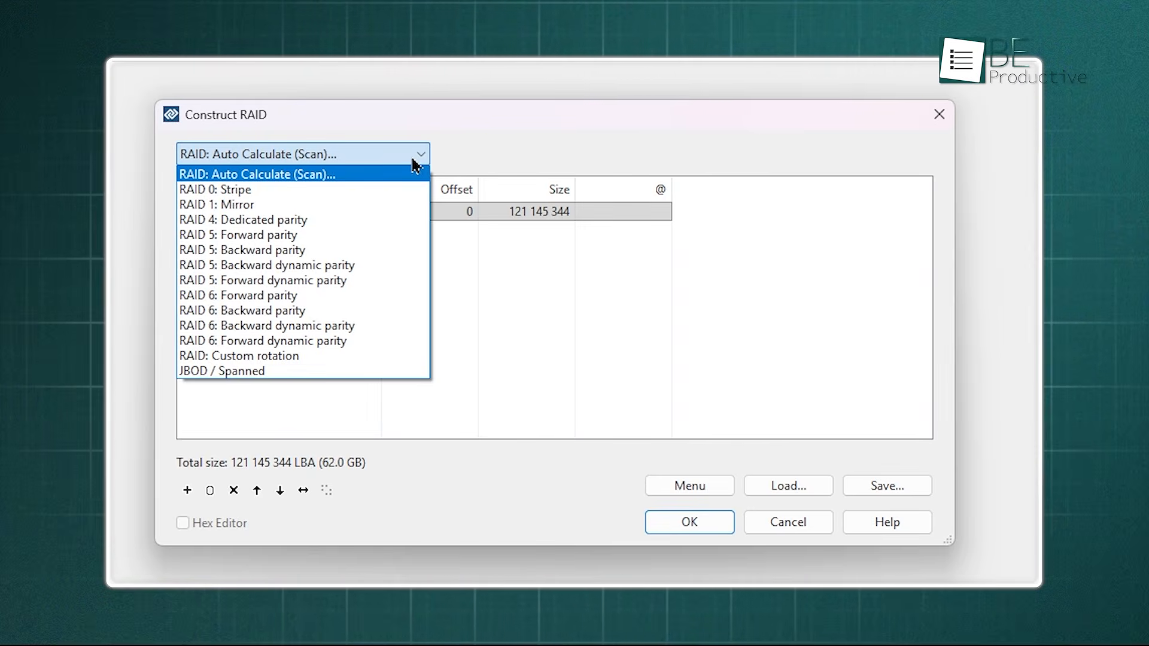
pyautogui.click(347, 177)
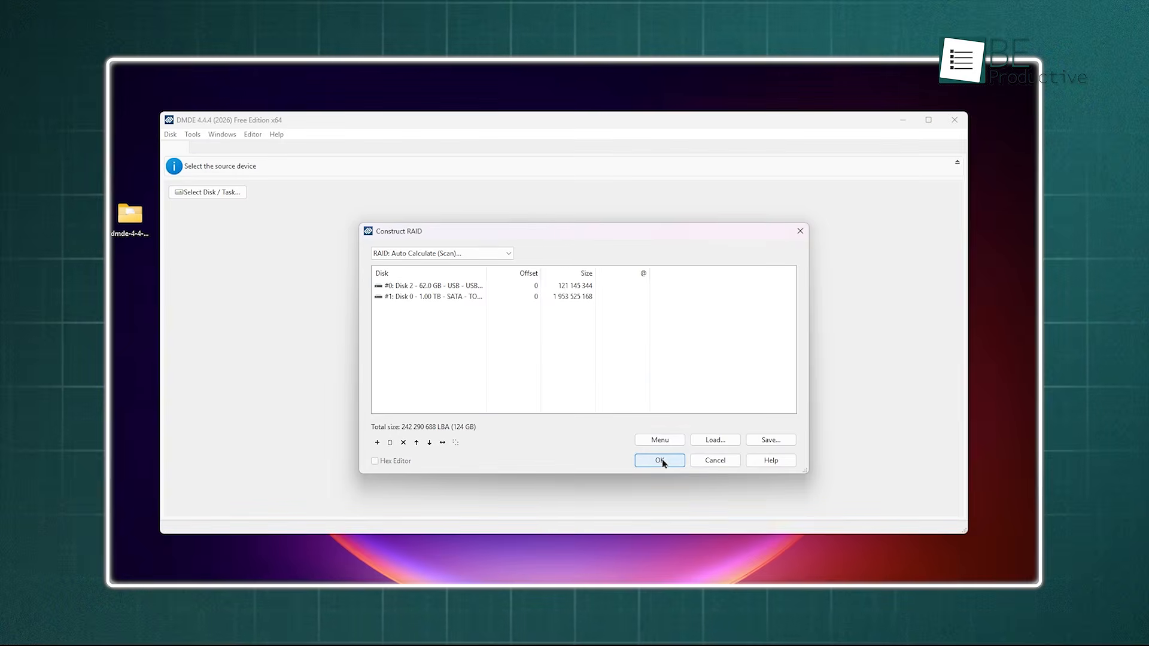
pyautogui.click(660, 461)
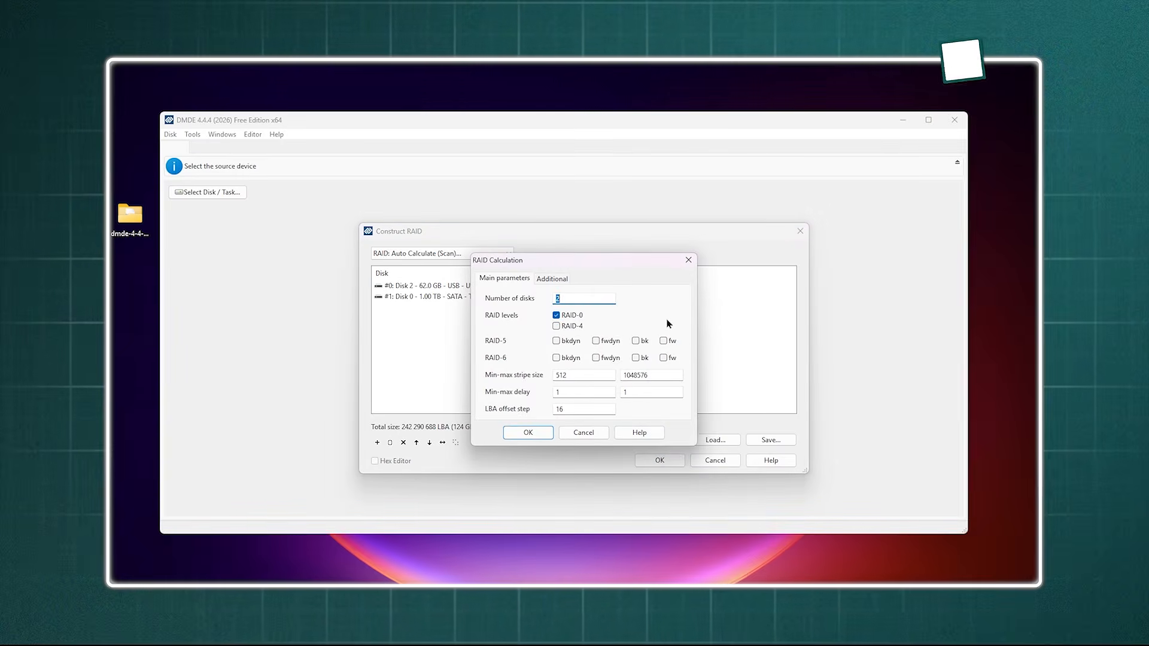
pyautogui.click(527, 432)
pyautogui.click(468, 409)
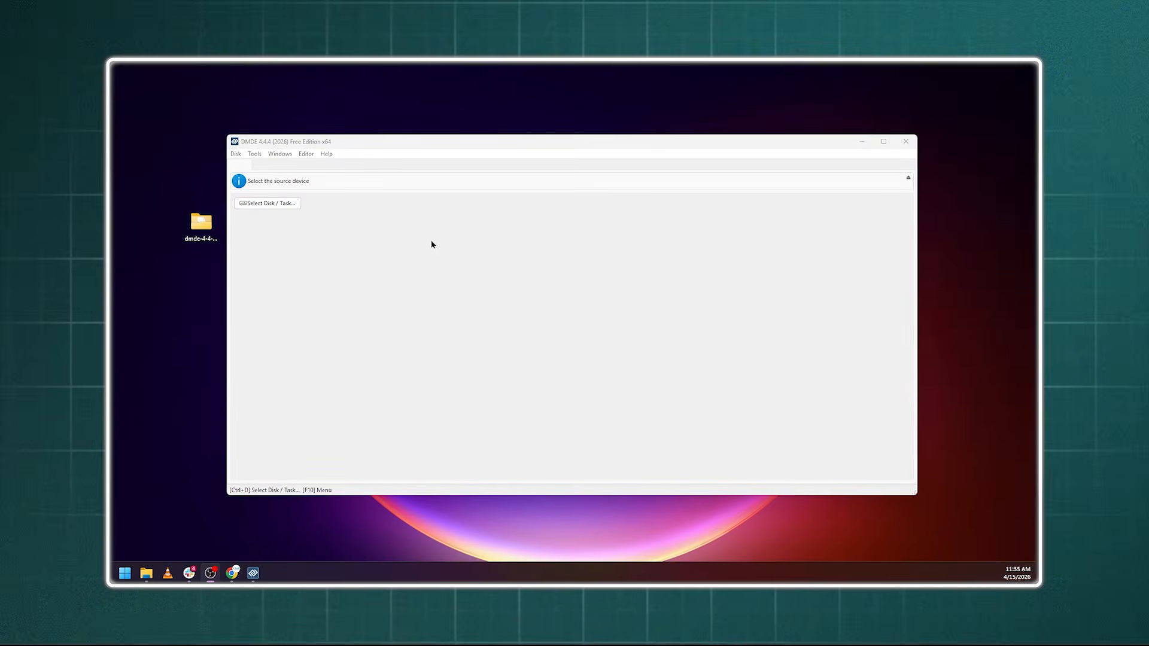
# Step: Set up a sector copy with Disk 2, the USB flash drive, as source and Disk 1 as destination
pyautogui.click(255, 399)
pyautogui.click(300, 327)
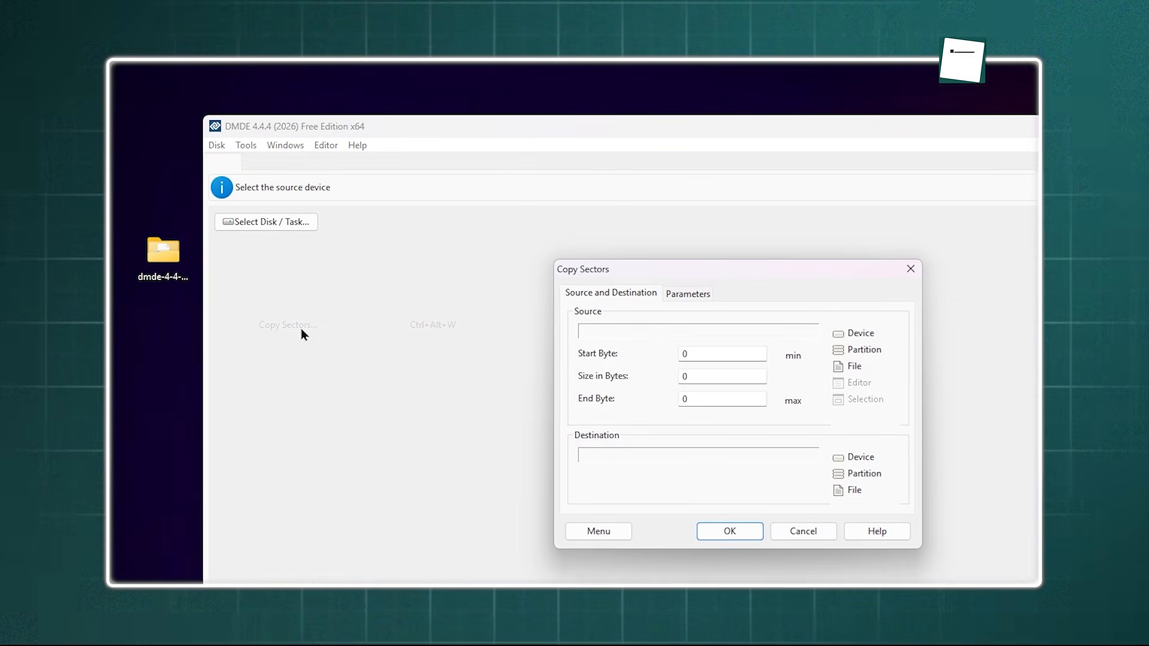
pyautogui.click(681, 257)
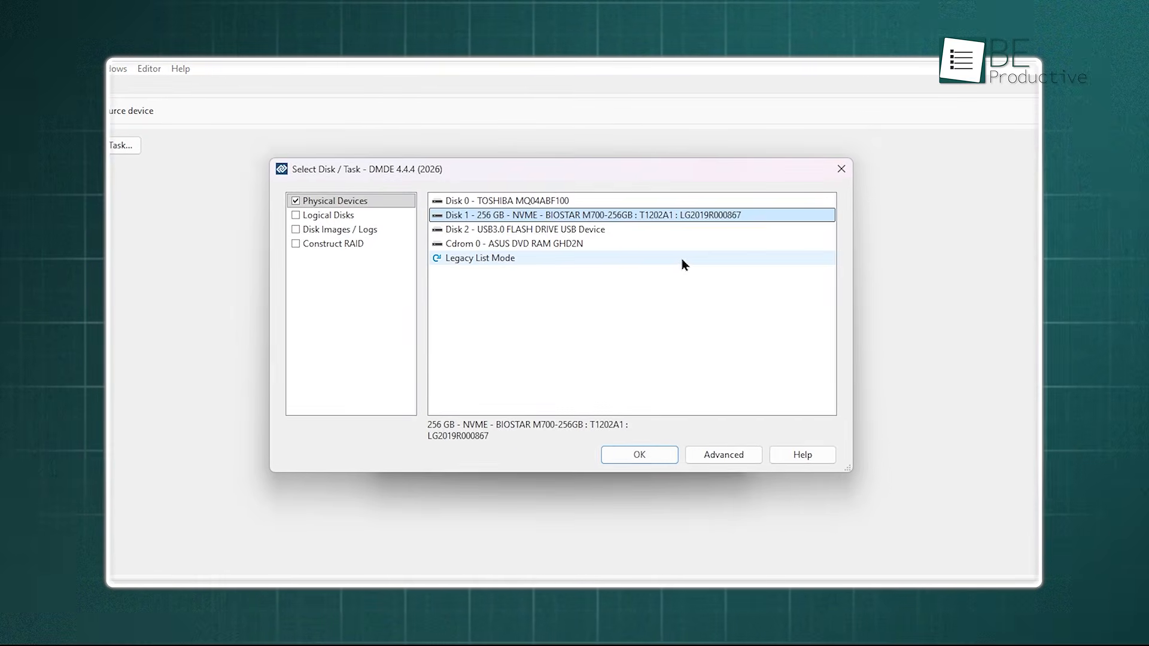
pyautogui.click(521, 229)
pyautogui.click(639, 455)
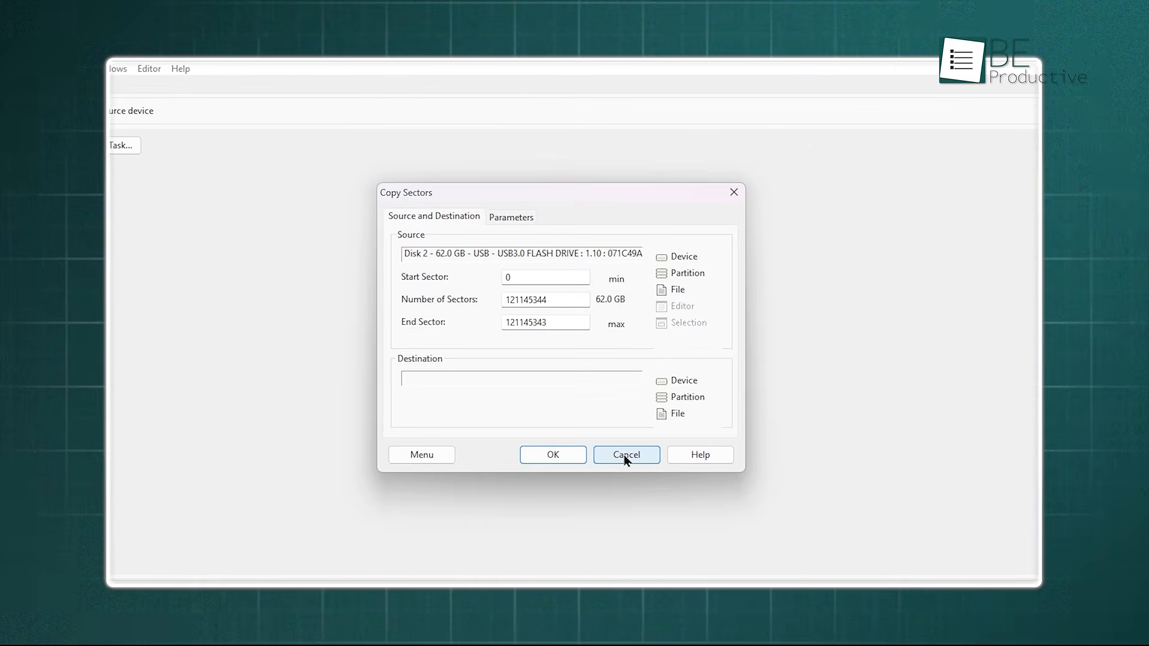
pyautogui.click(670, 382)
pyautogui.click(514, 215)
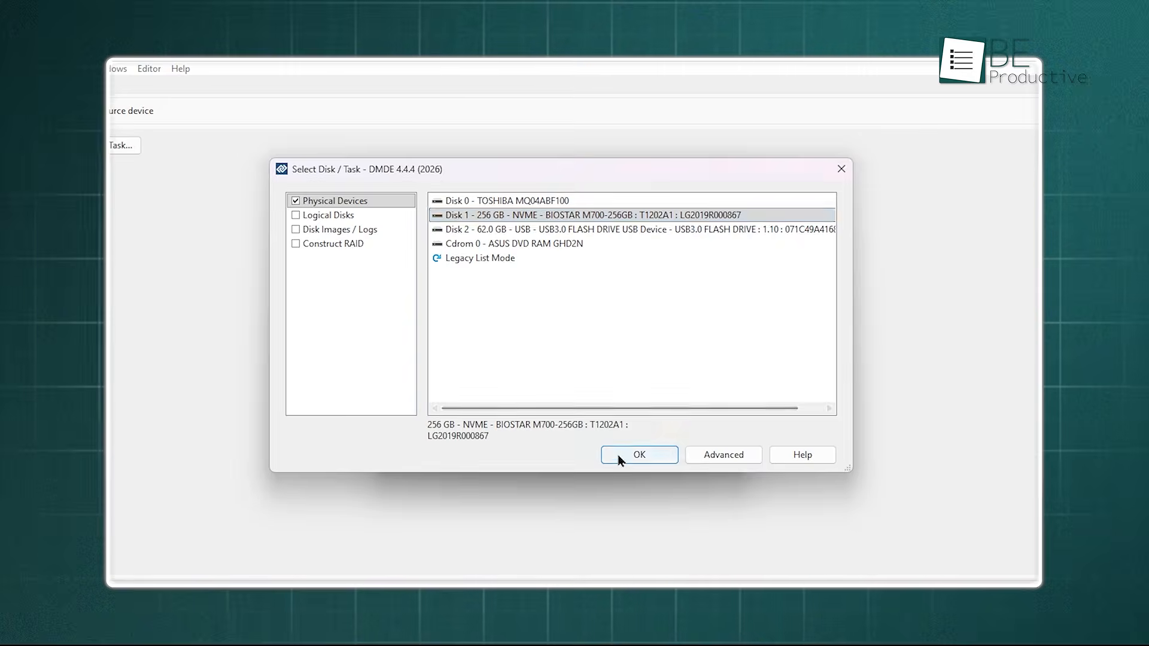
pyautogui.click(620, 456)
# Step: Accept the source device I/O error parameters for the sector copy and enable reverse copy
pyautogui.click(518, 218)
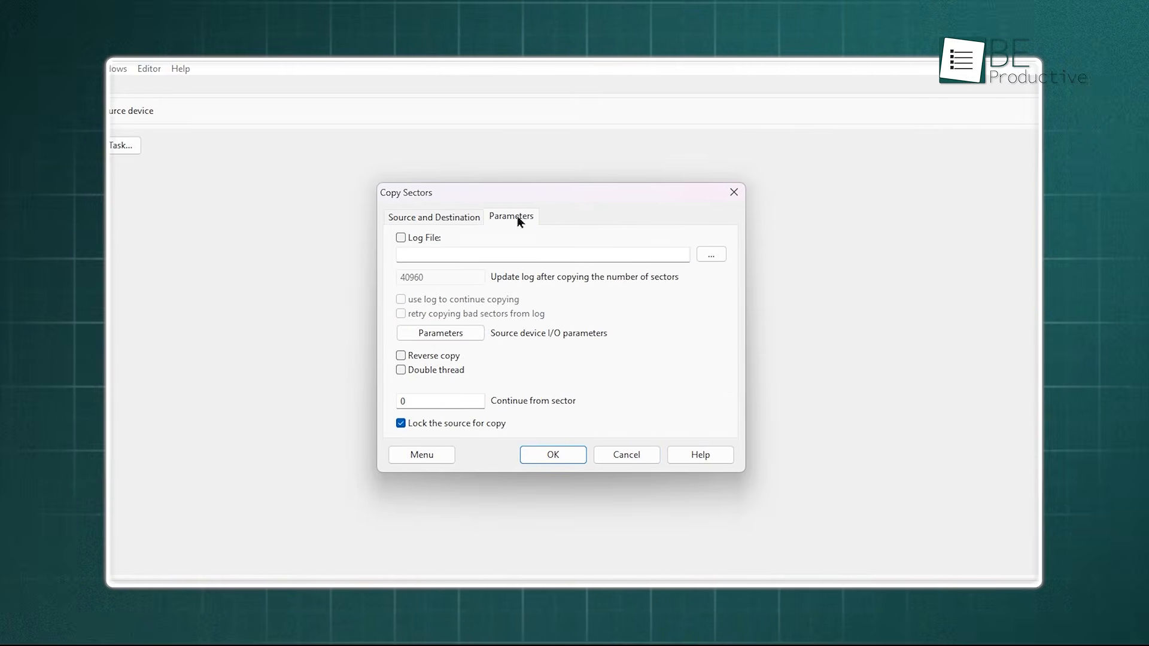
pyautogui.click(468, 333)
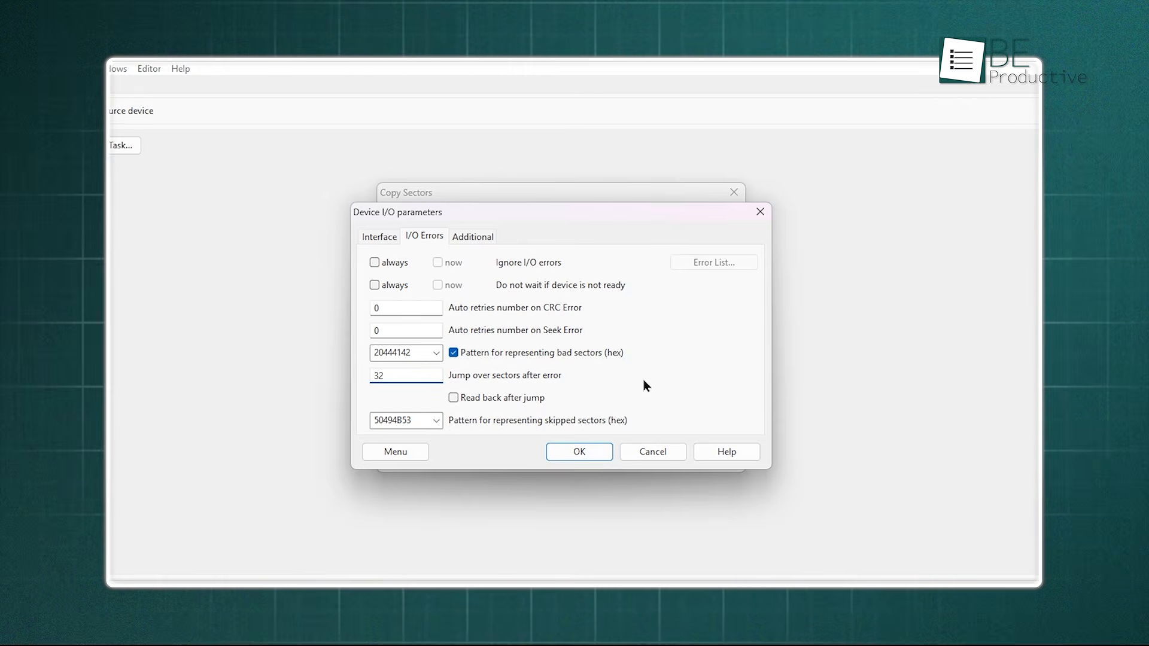
pyautogui.click(561, 452)
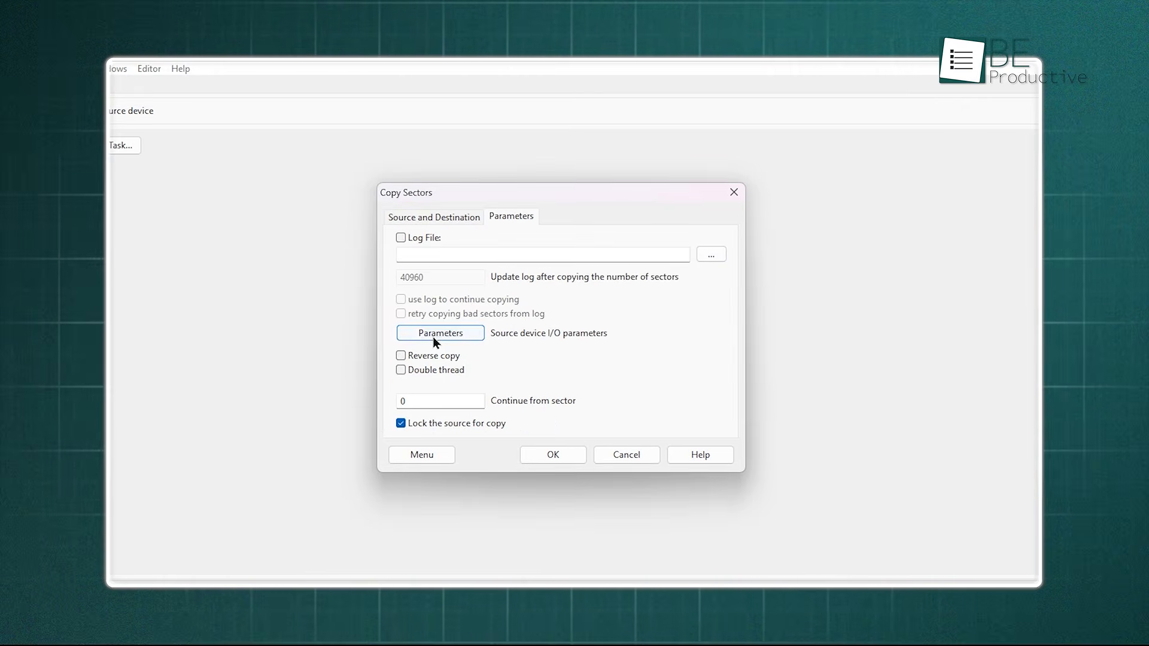
pyautogui.click(401, 356)
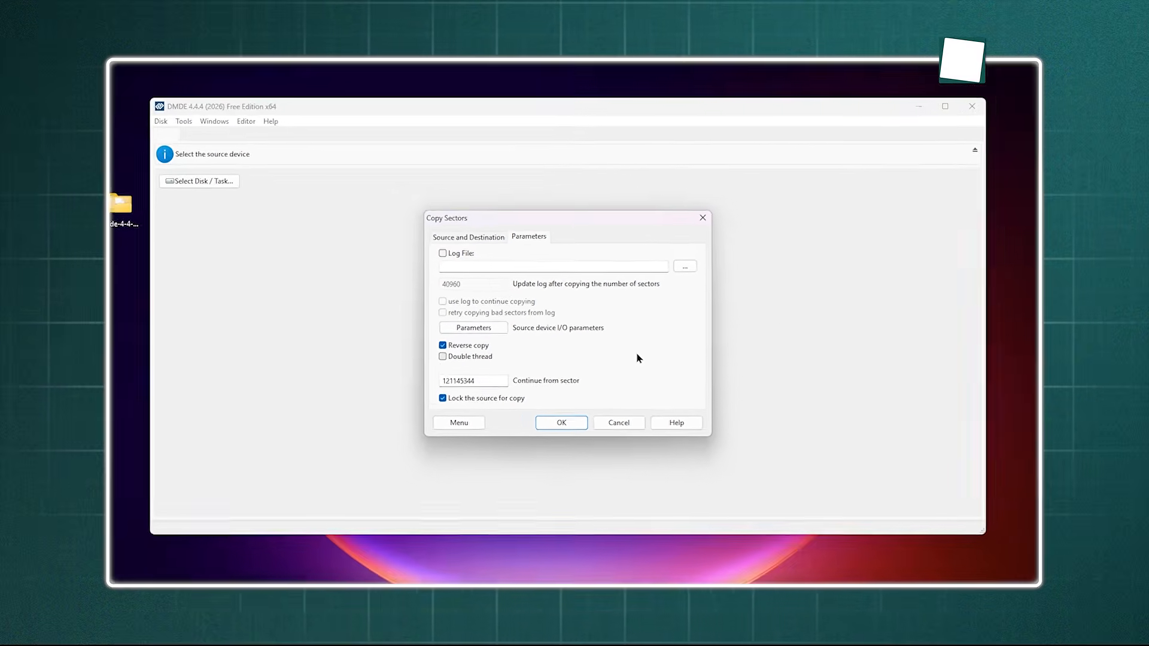
# Step: Choose a log file on the Desktop for the sector copy
pyautogui.click(669, 274)
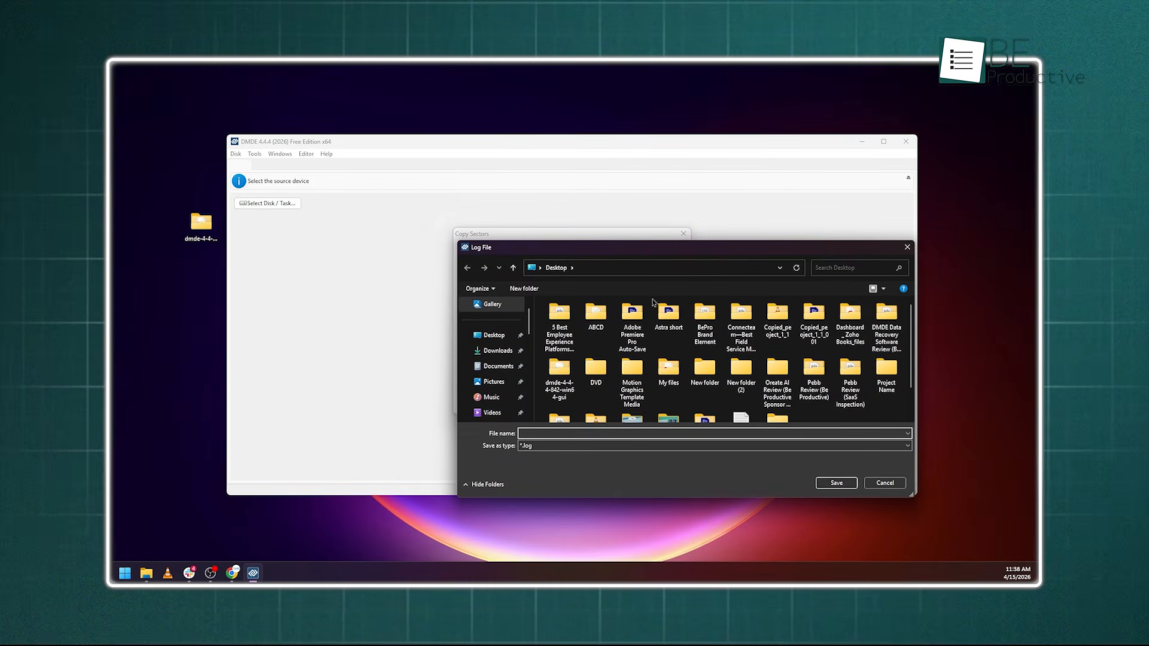
pyautogui.scroll(-2, 742, 383)
pyautogui.click(755, 400)
pyautogui.click(835, 483)
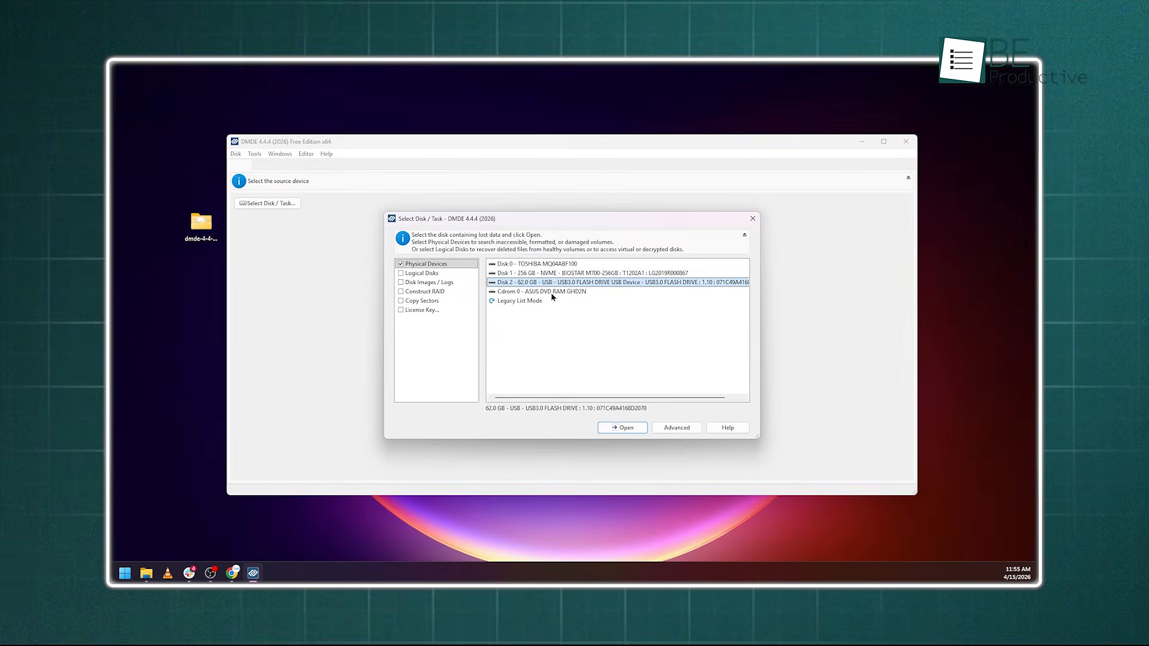
# Step: Open Disk 2 and display its partition table in the disk editor, widening the sector view
pyautogui.click(628, 429)
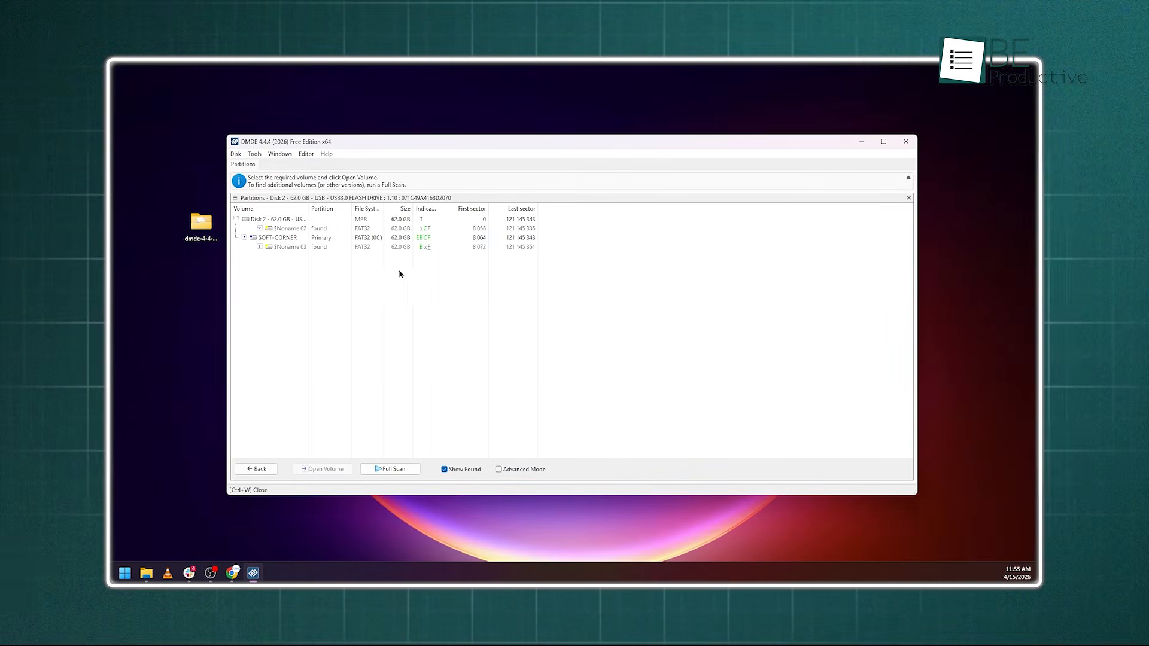
pyautogui.click(311, 155)
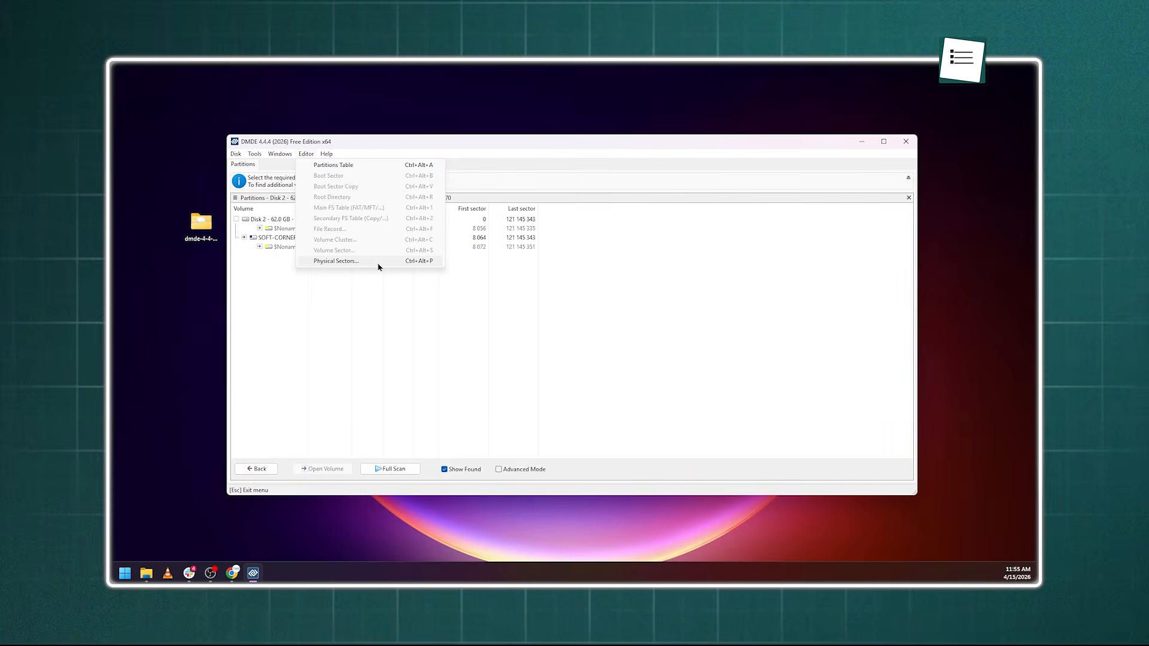
pyautogui.click(353, 167)
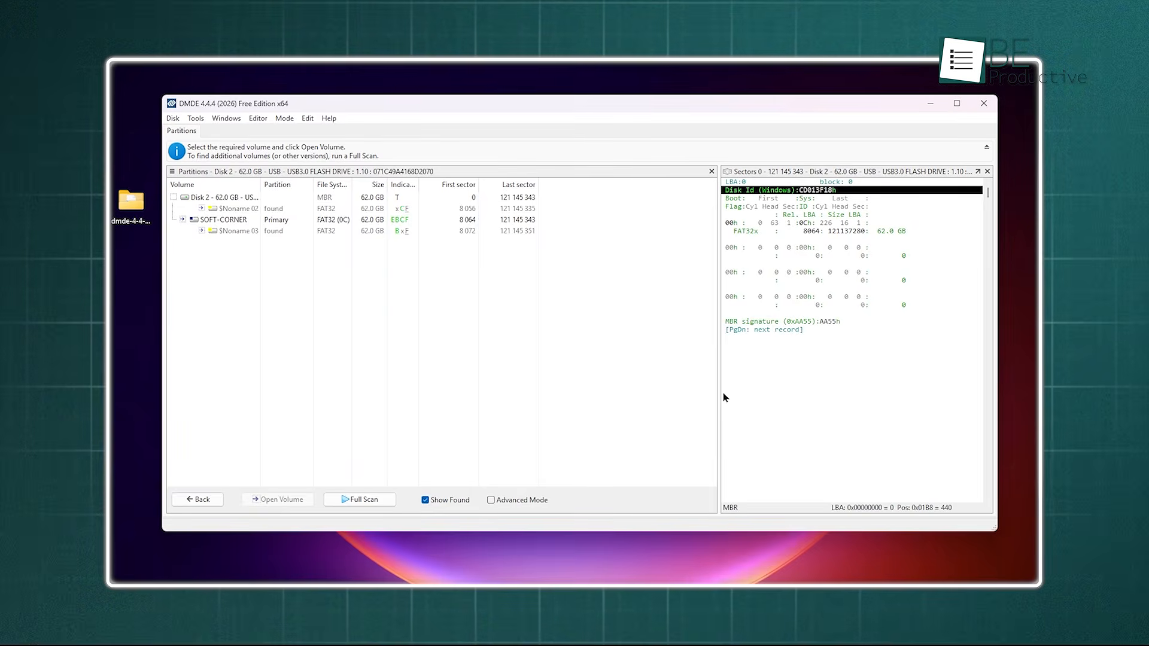
pyautogui.moveTo(719, 393); pyautogui.dragTo(615, 393)
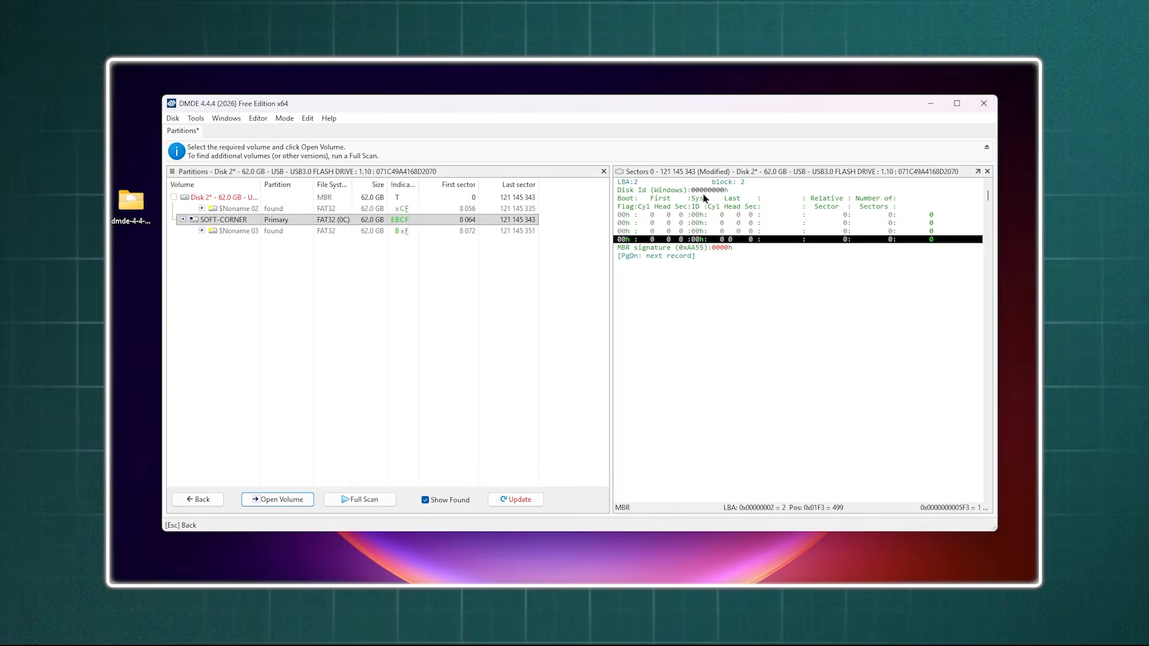
# Step: Turn on edit mode for the partition table record of Disk 2
pyautogui.click(703, 192)
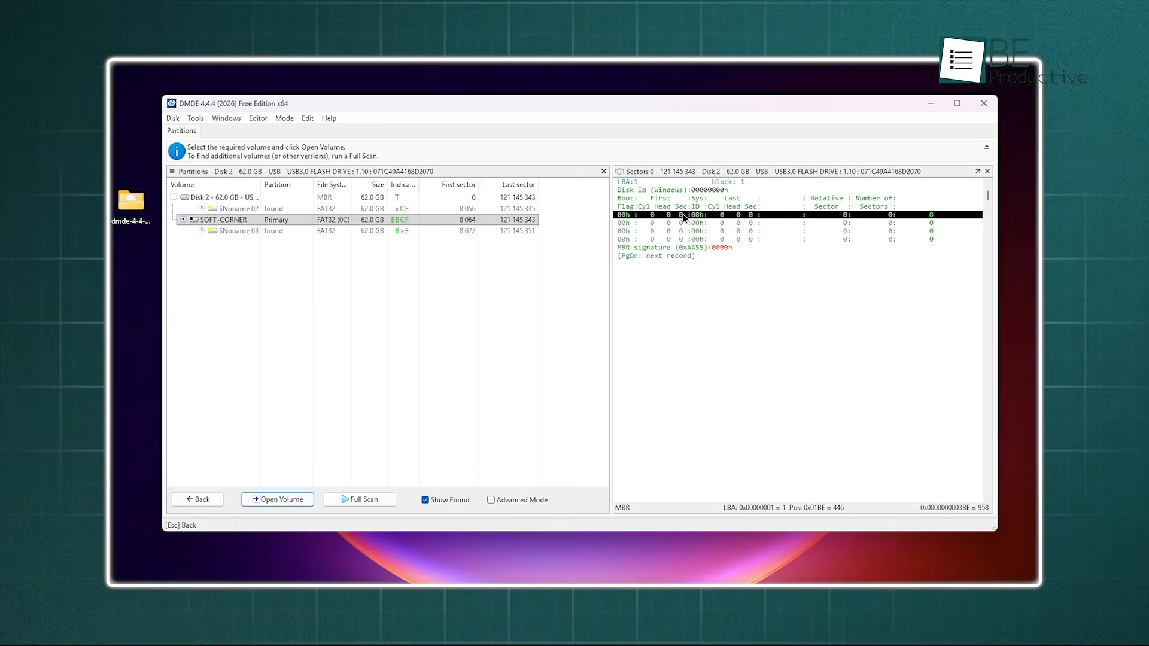
pyautogui.click(307, 118)
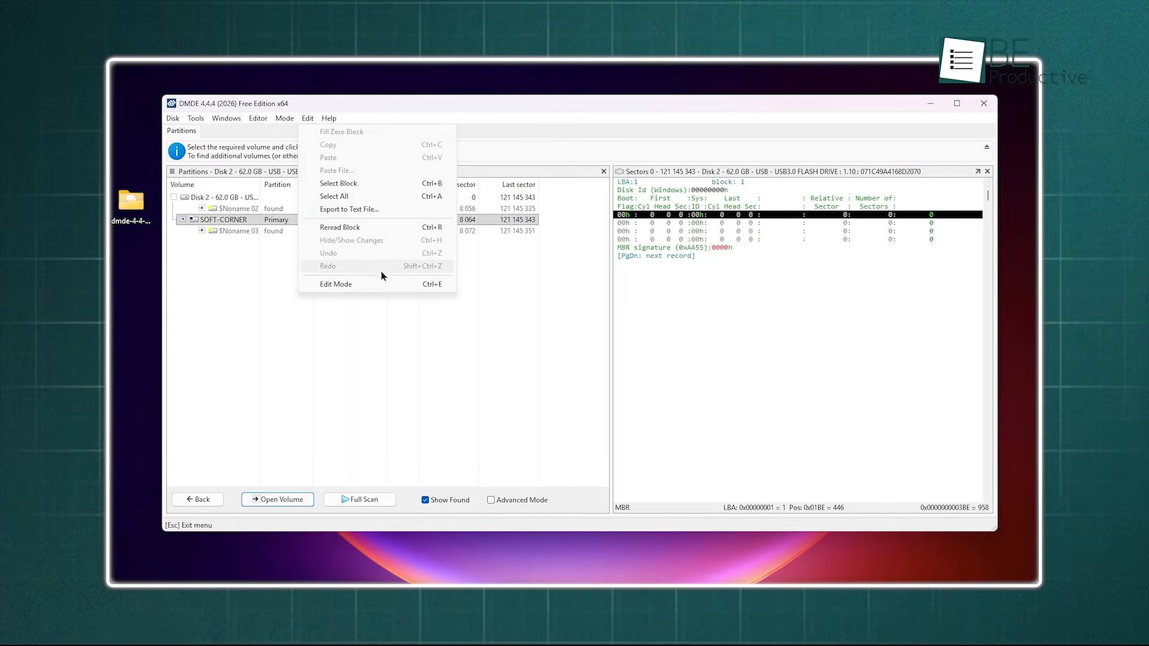
pyautogui.click(382, 286)
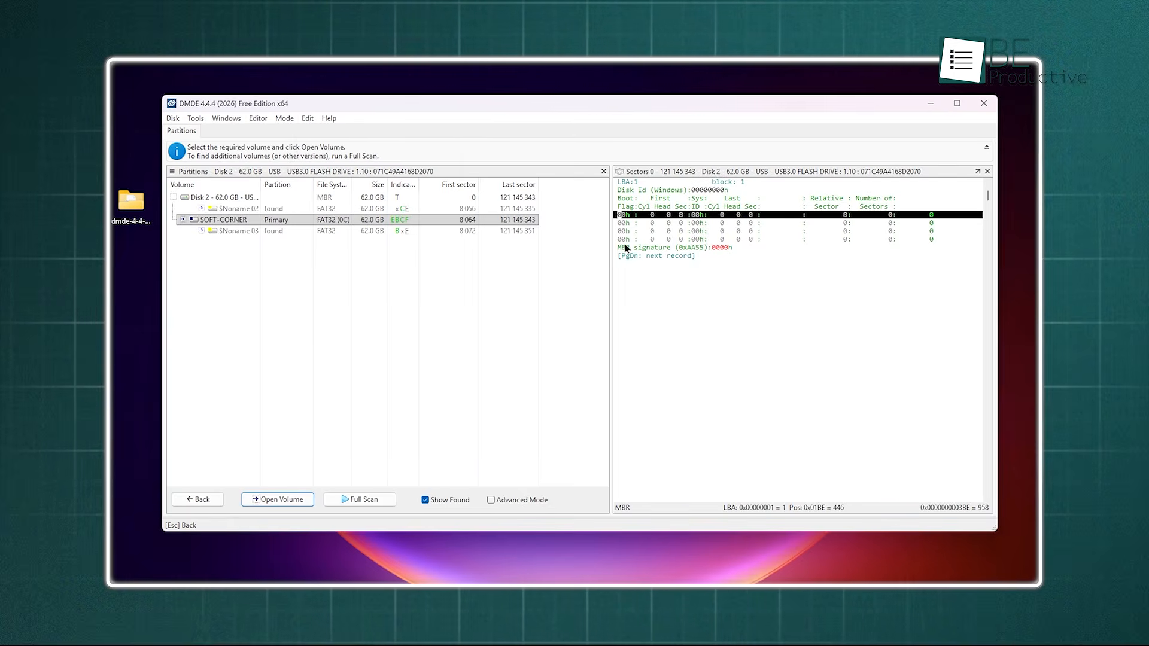
# Step: Try changing the boot flag of the first partition entry at LBA 1 to FD, and undo the edit
pyautogui.write('FD0000')
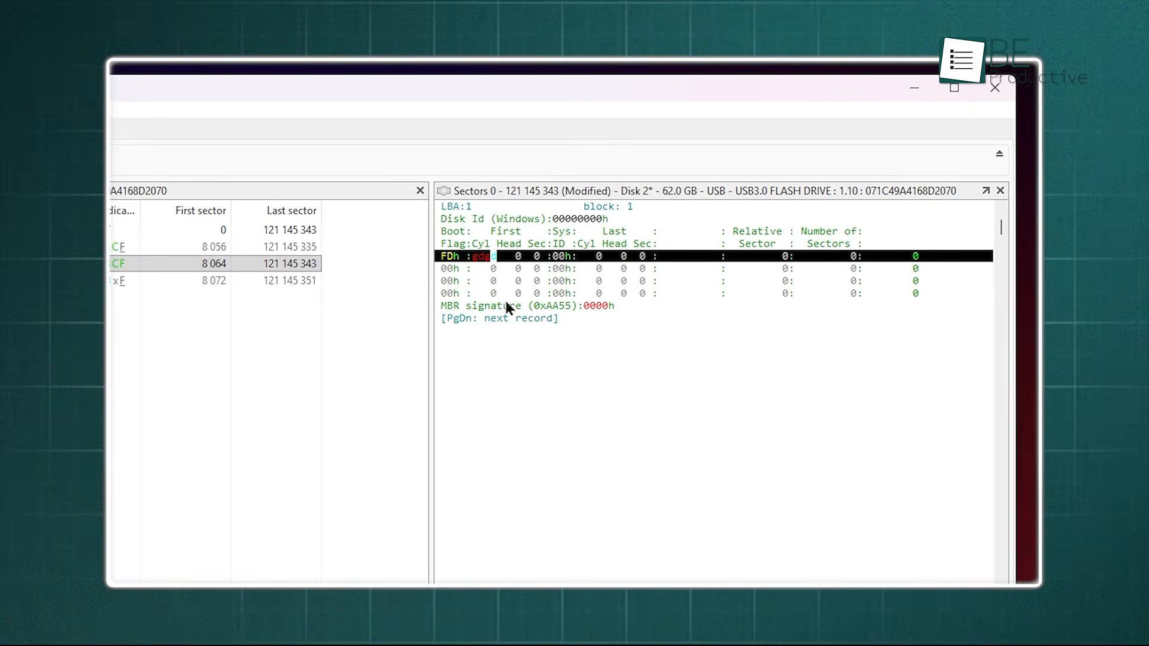
pyautogui.press('Home')
pyautogui.hotkey('ctrl', 'z')
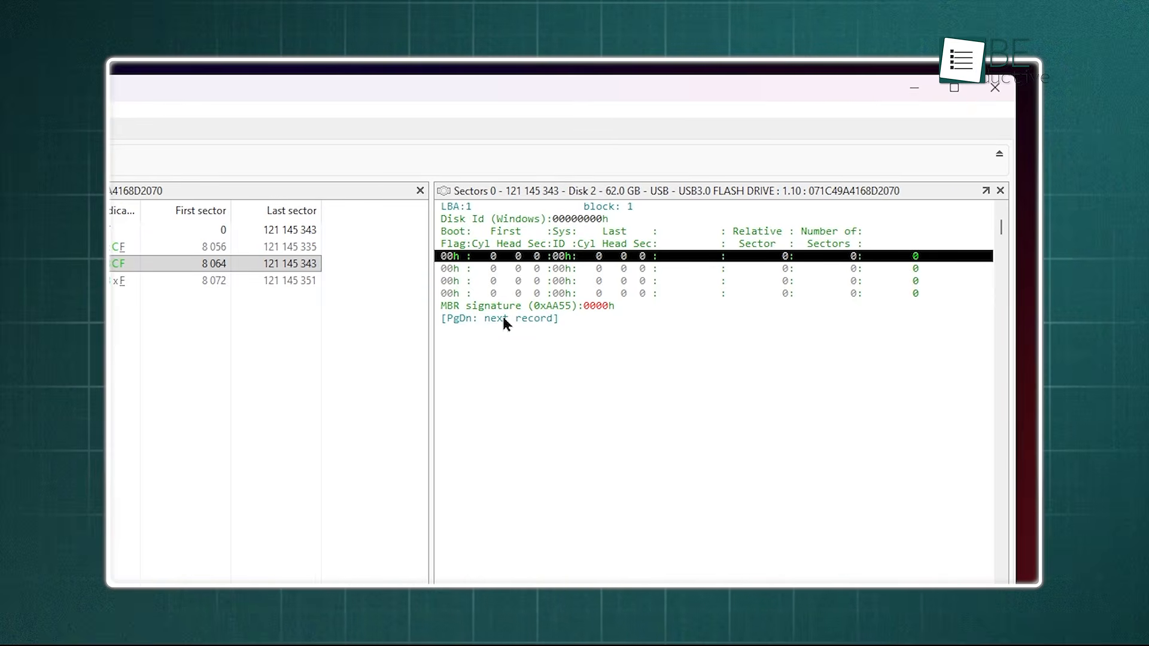
# Step: Set the Windows Disk Id in the LBA 1 record to 08656840
pyautogui.click(568, 219)
pyautogui.write('08656840h')
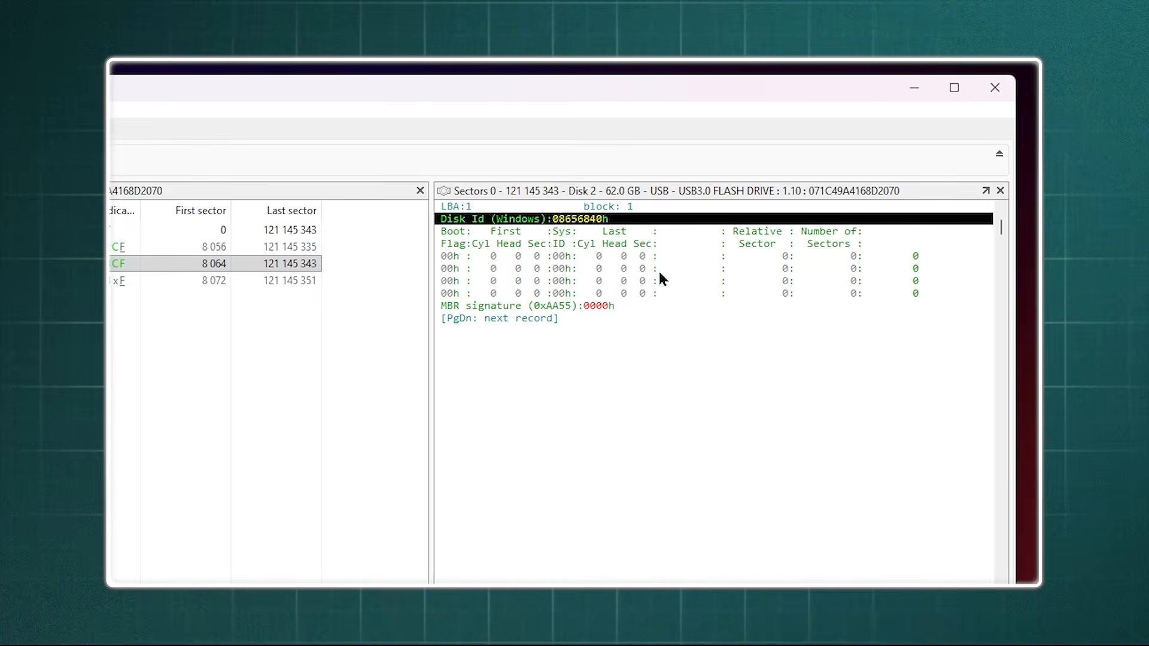
pyautogui.press('Return')
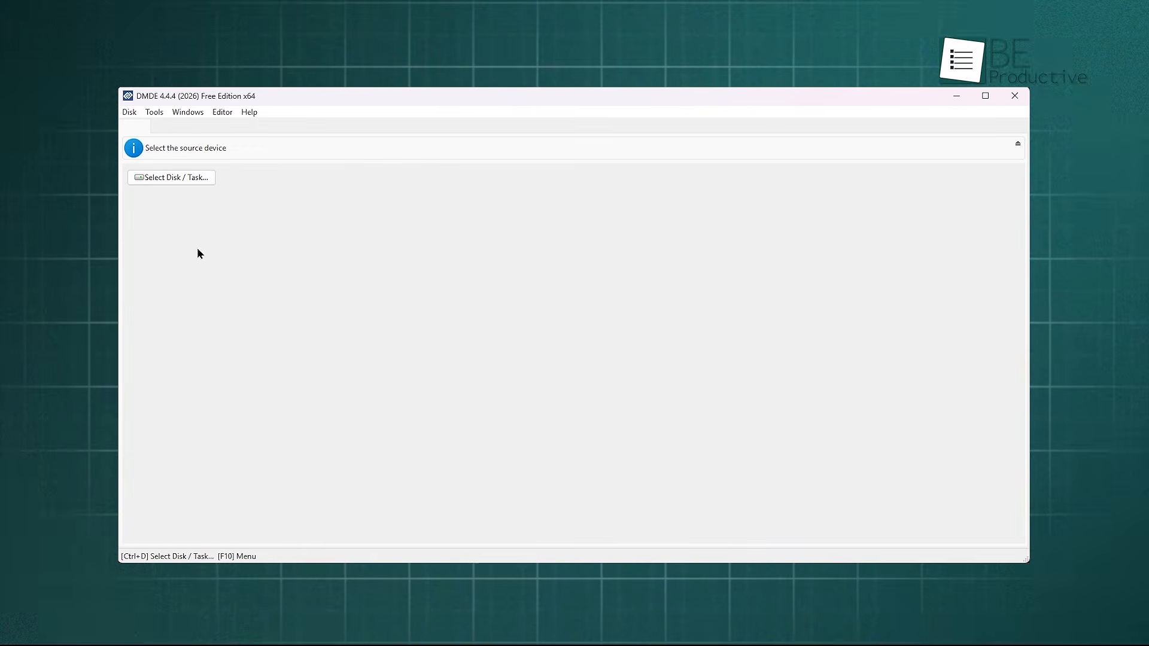
pyautogui.click(177, 183)
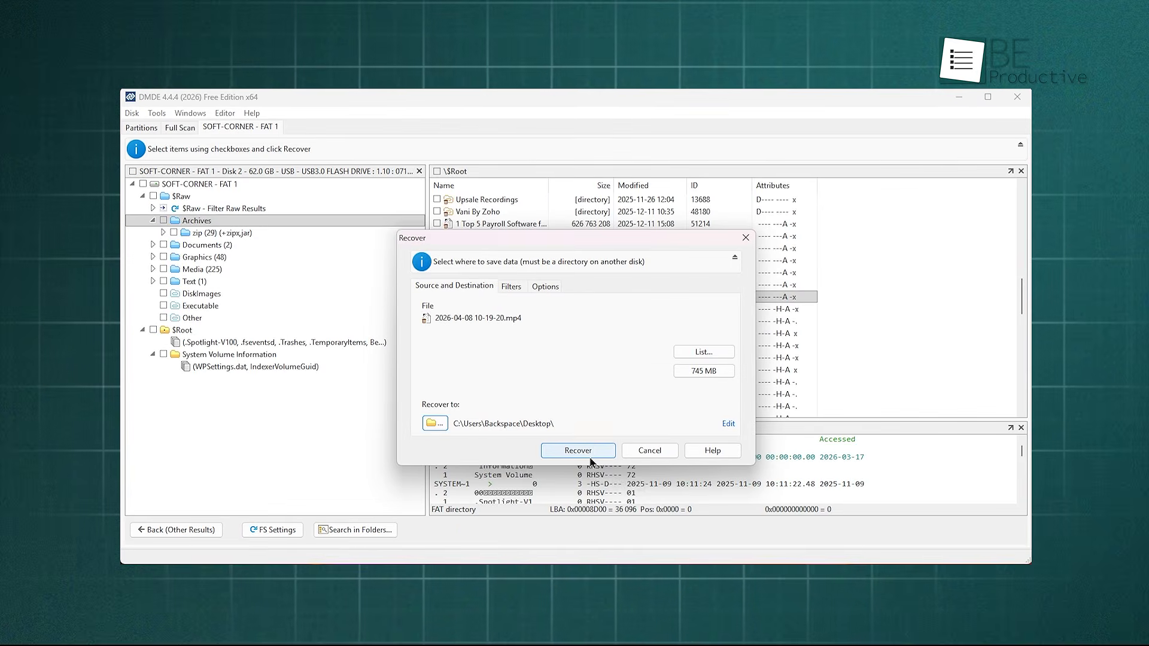
pyautogui.click(590, 457)
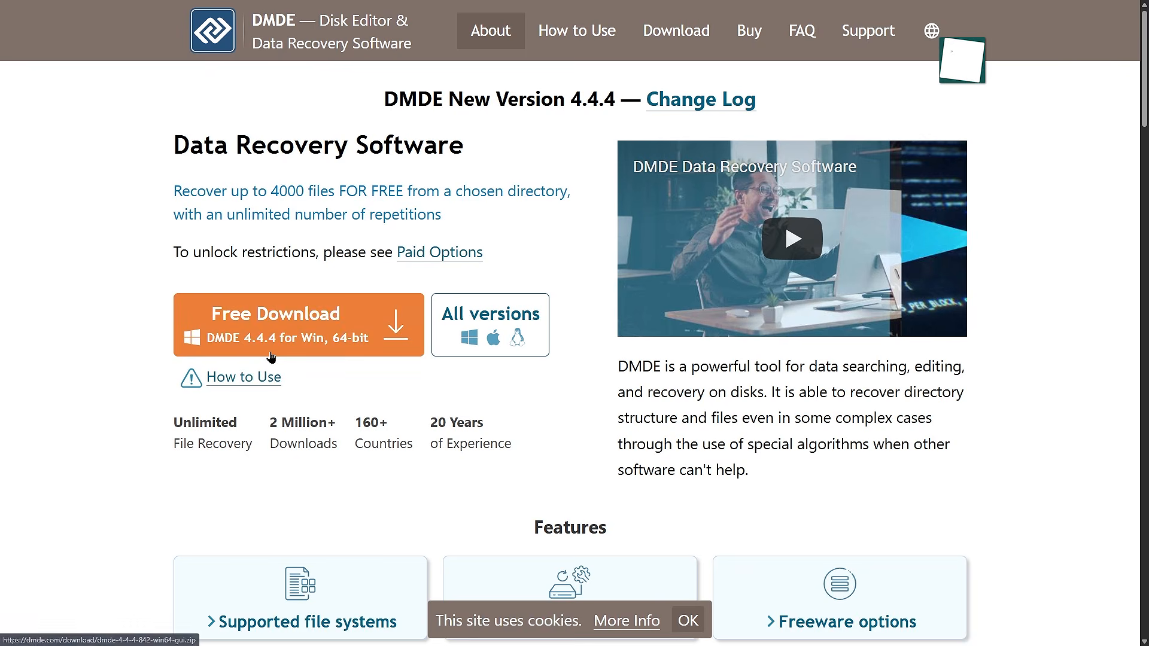
# Step: Download the free DMDE 4.4.4 for 64-bit Windows from the DMDE website
pyautogui.click(271, 355)
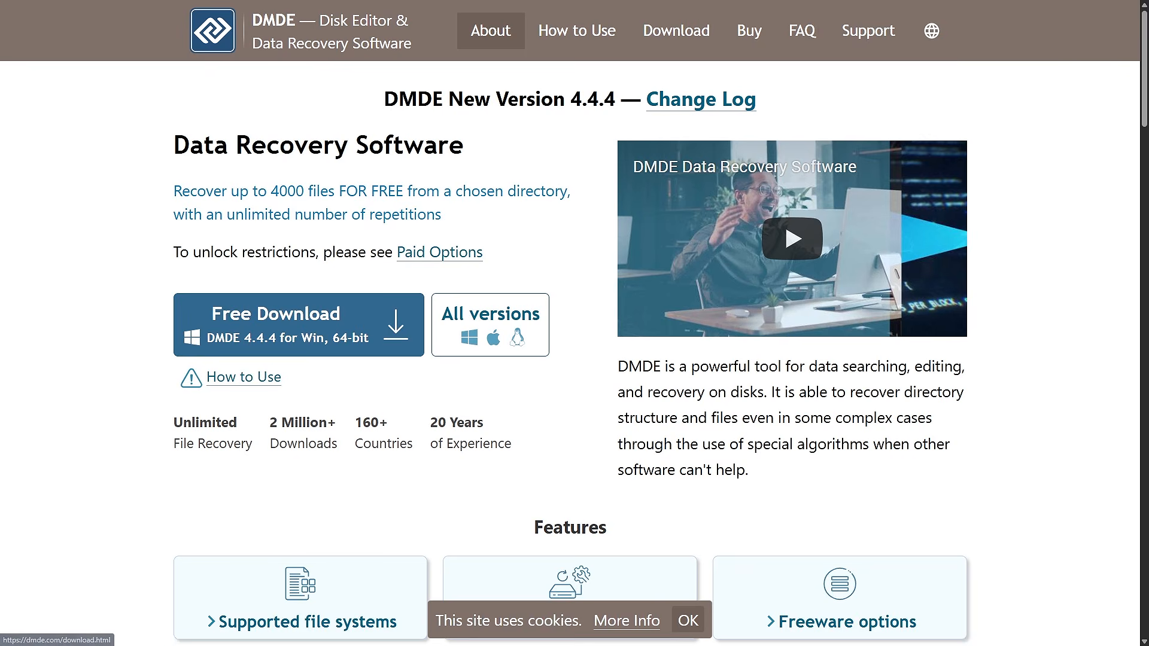